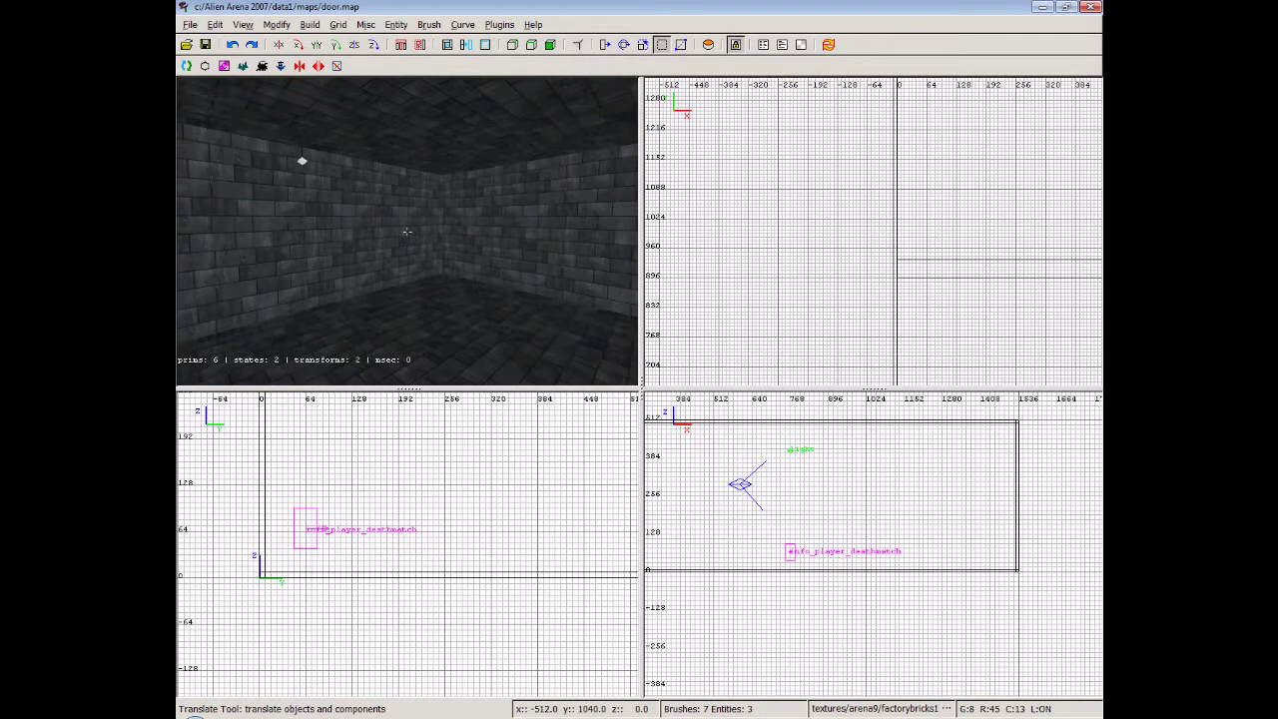
Fly through the brick room in the 3D view to examine its walls, player start, light and the area behind the dividing wall.
key(Down)
key(Up)
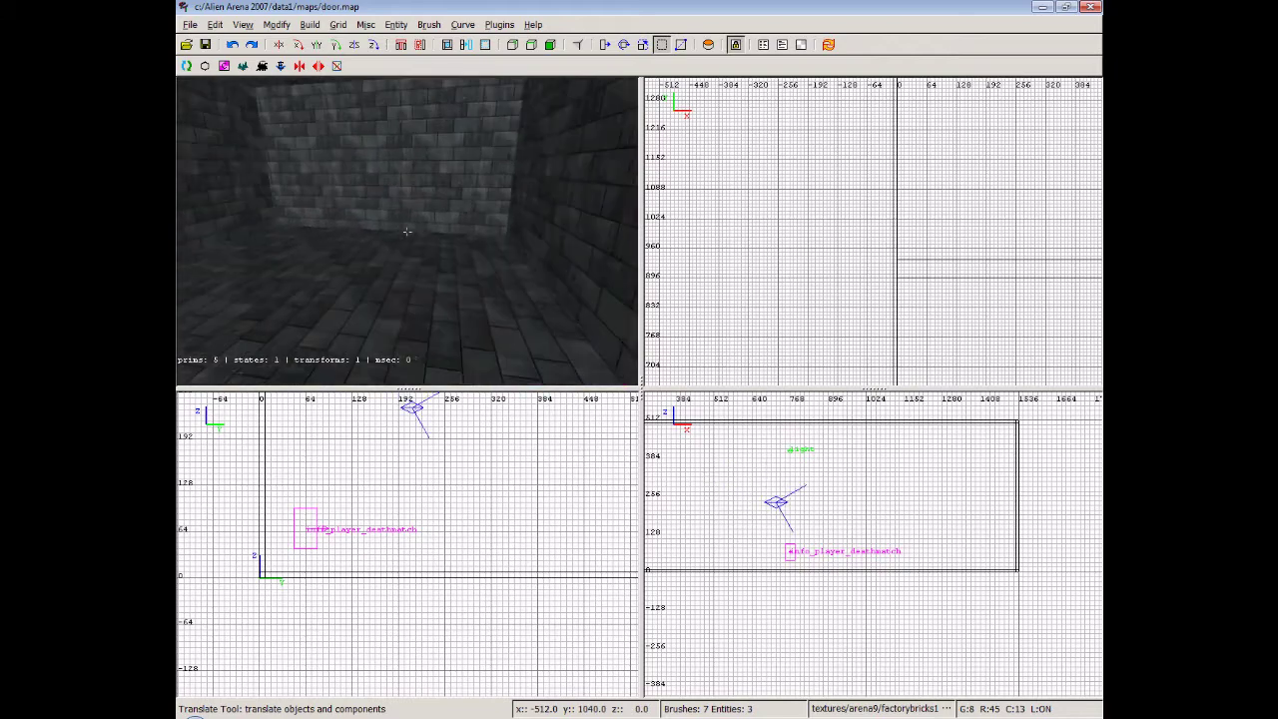
key(Down)
key(Left)
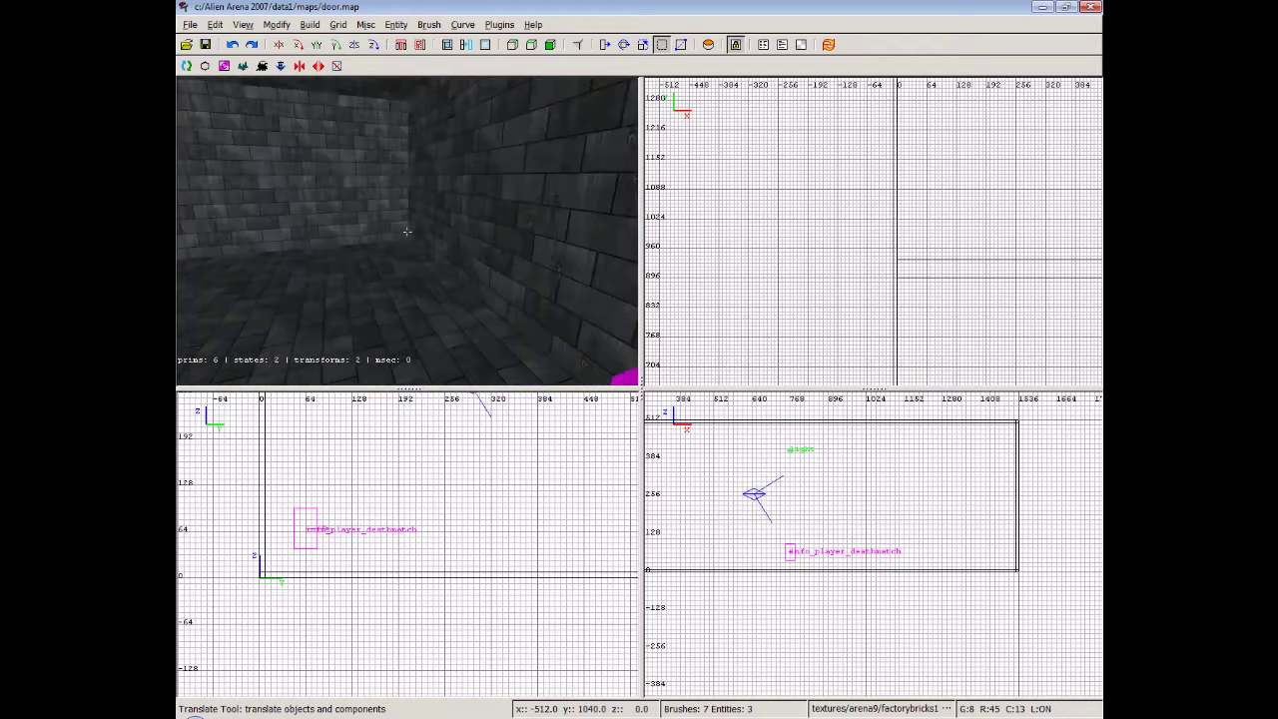
key(Right)
key(Down)
key(Up)
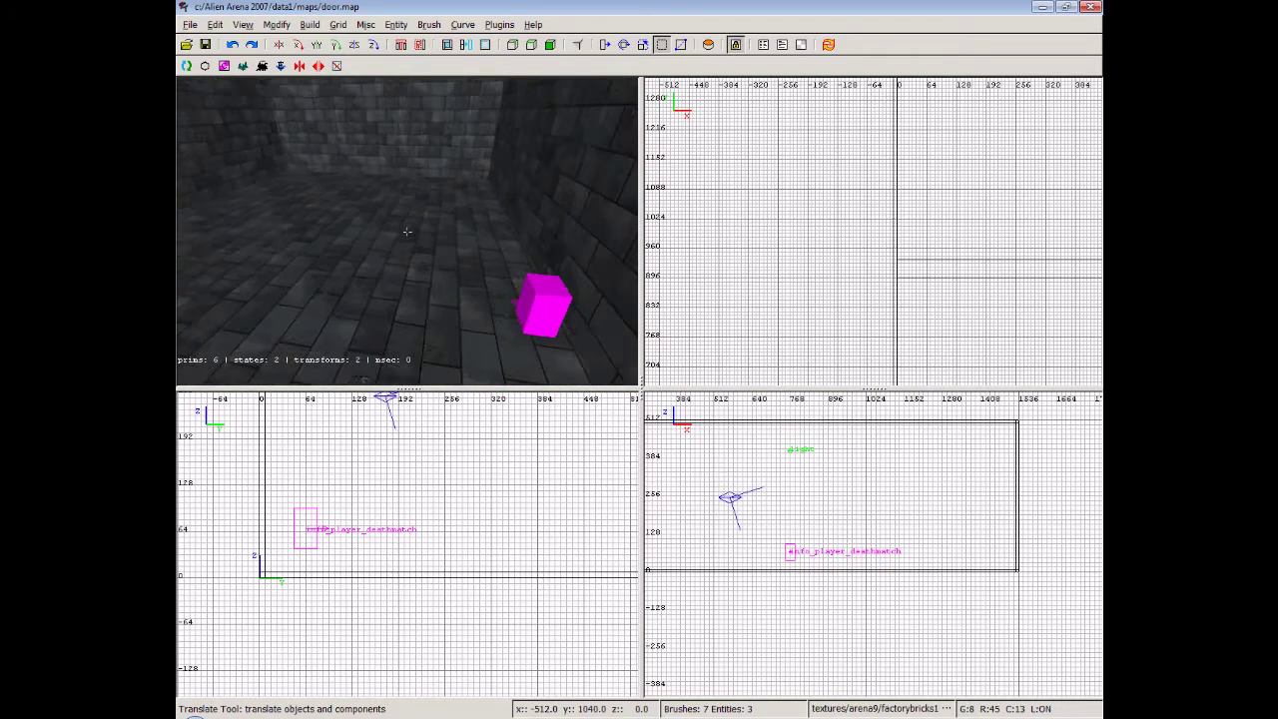
key(Down)
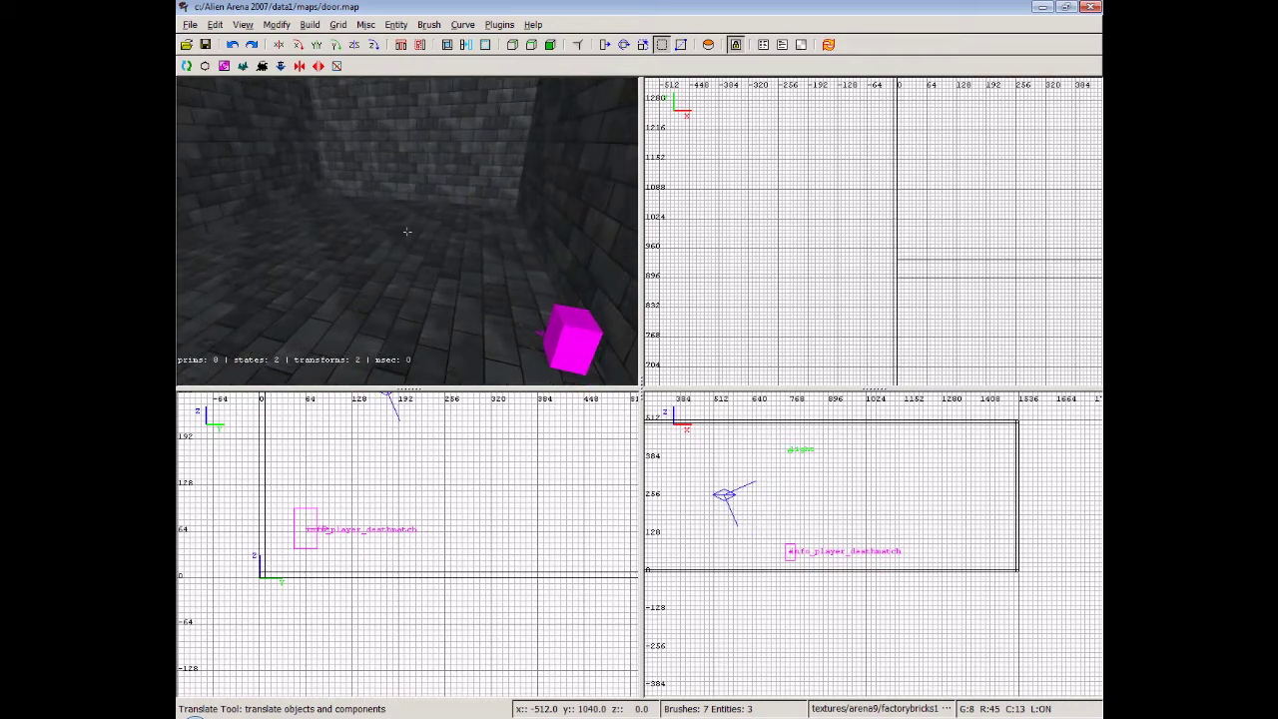
key(Up)
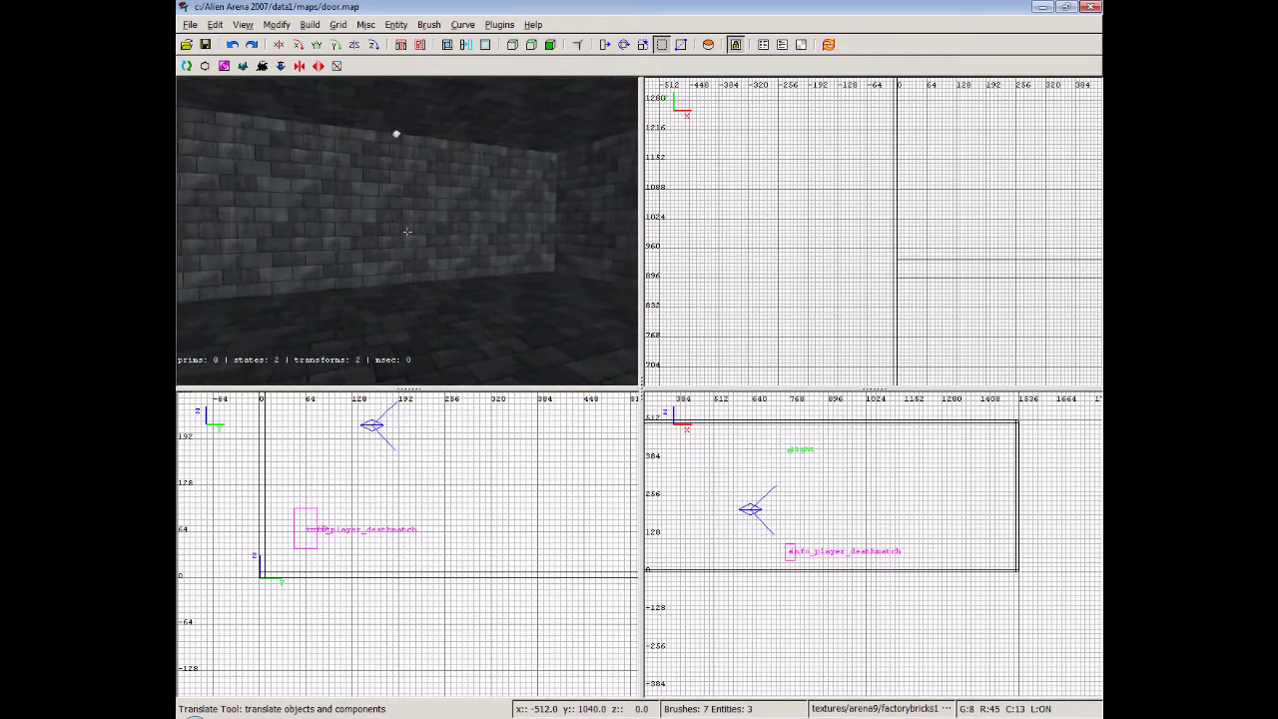
key(Up)
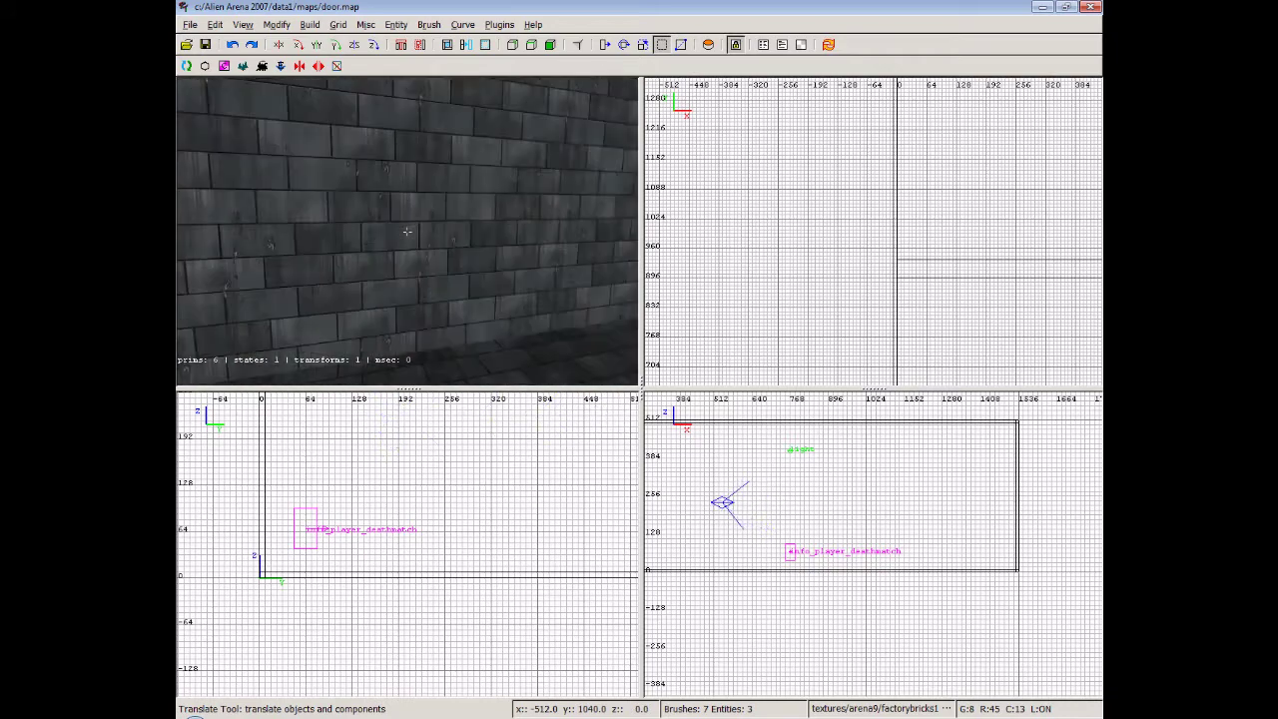
key(Left)
key(Right)
key(Down)
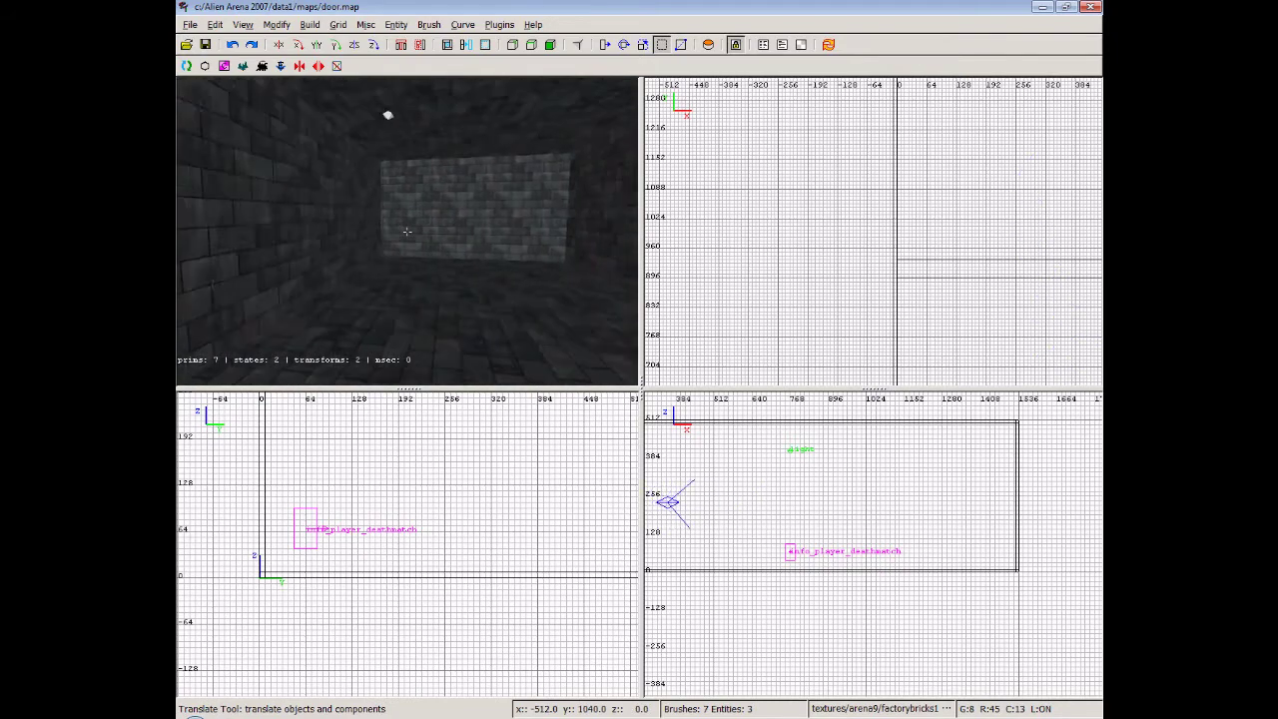
key(Up)
key(Right)
key(Up)
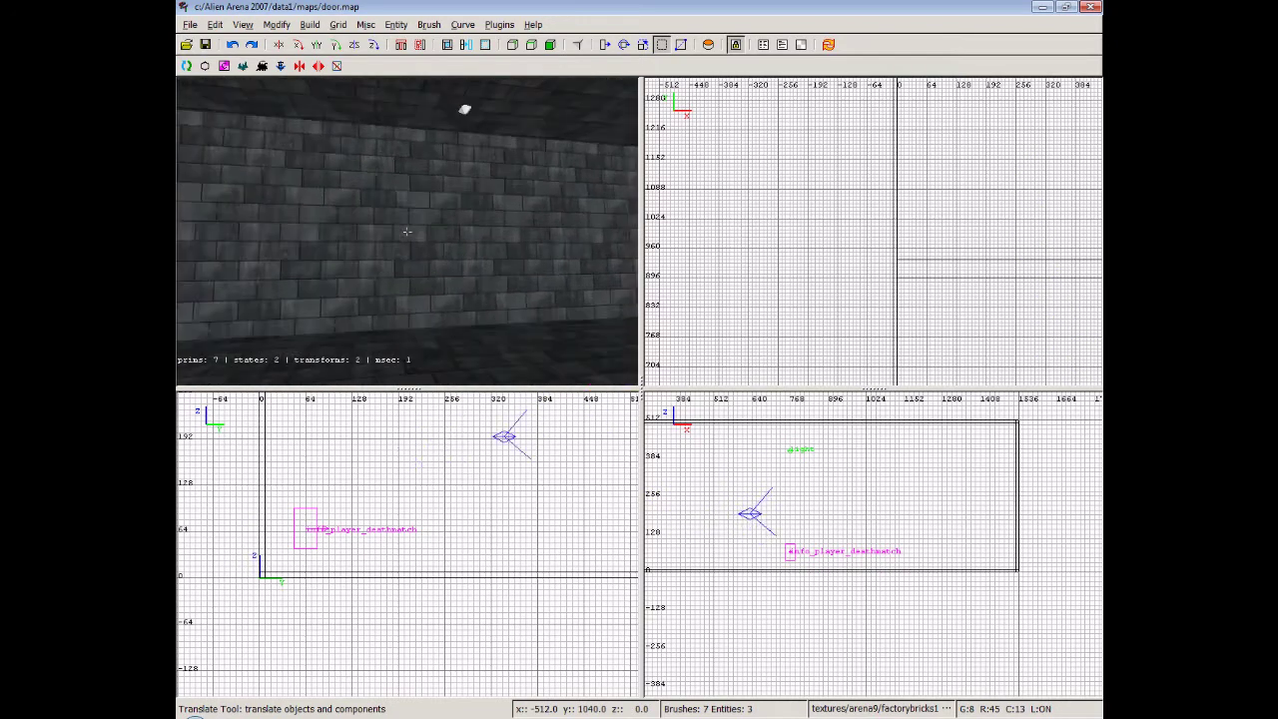
key(Right)
key(Down)
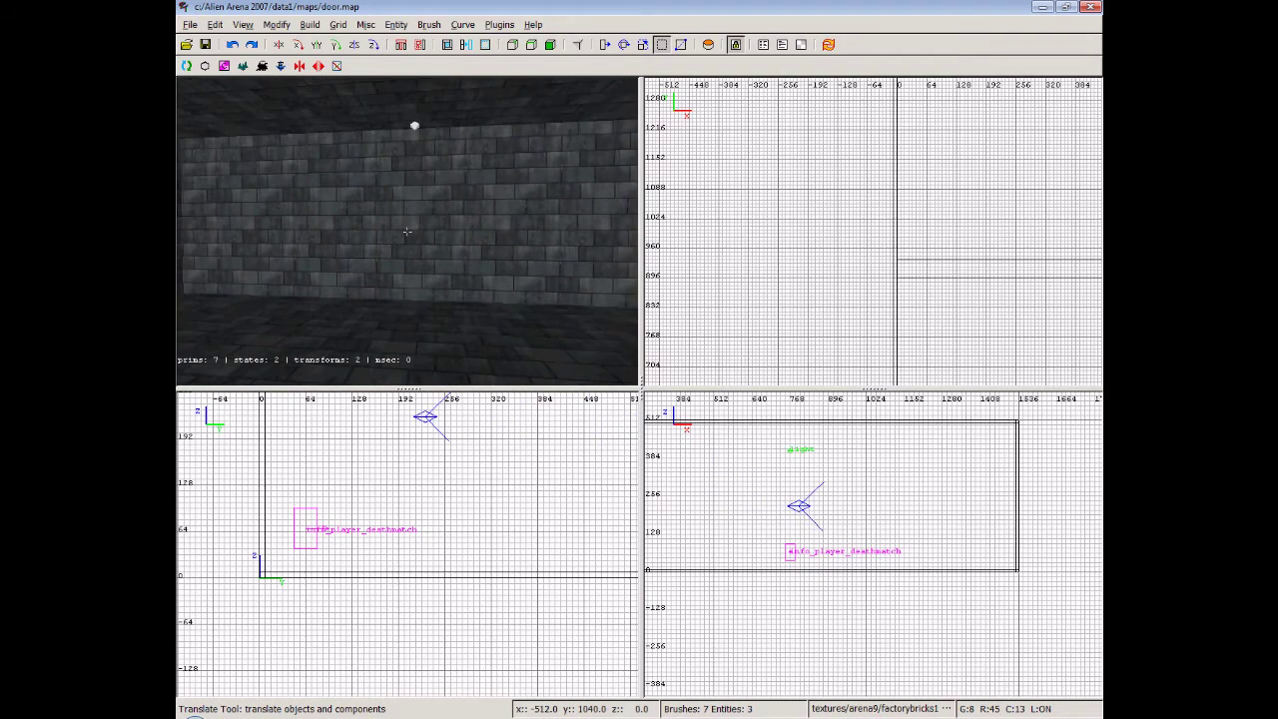
key(Up)
key(Up)
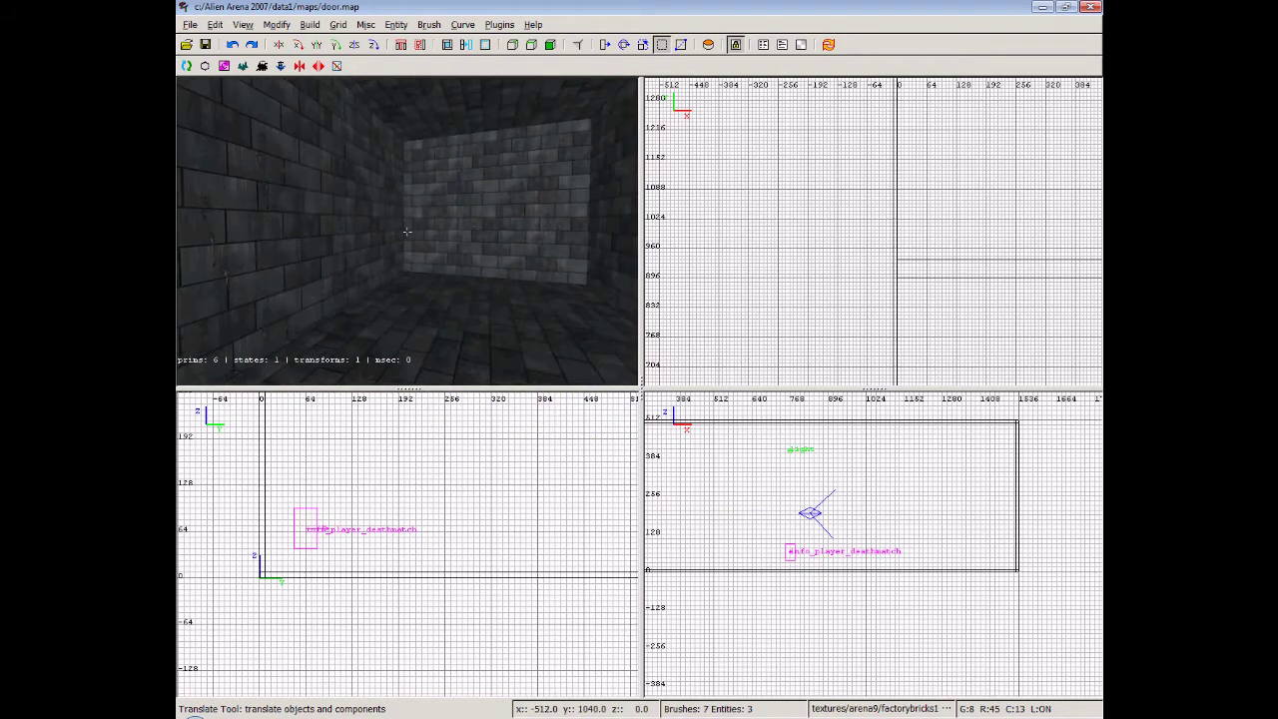
key(Down)
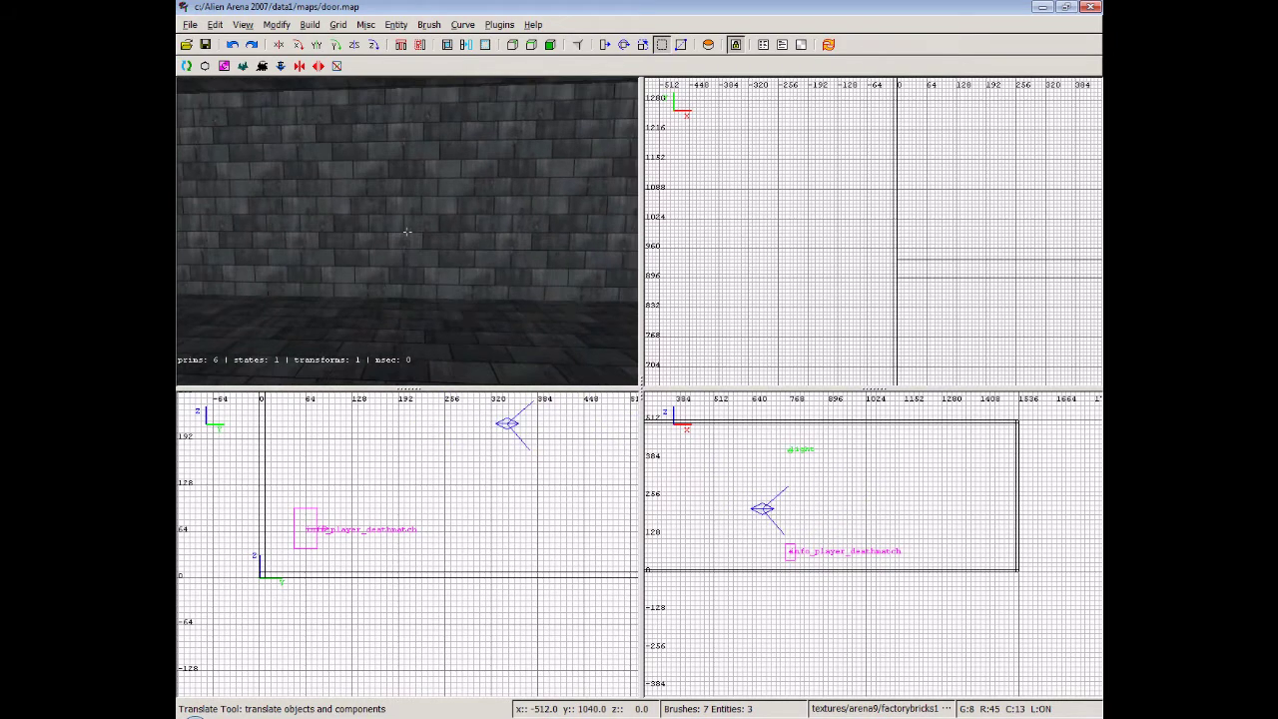
key(Down)
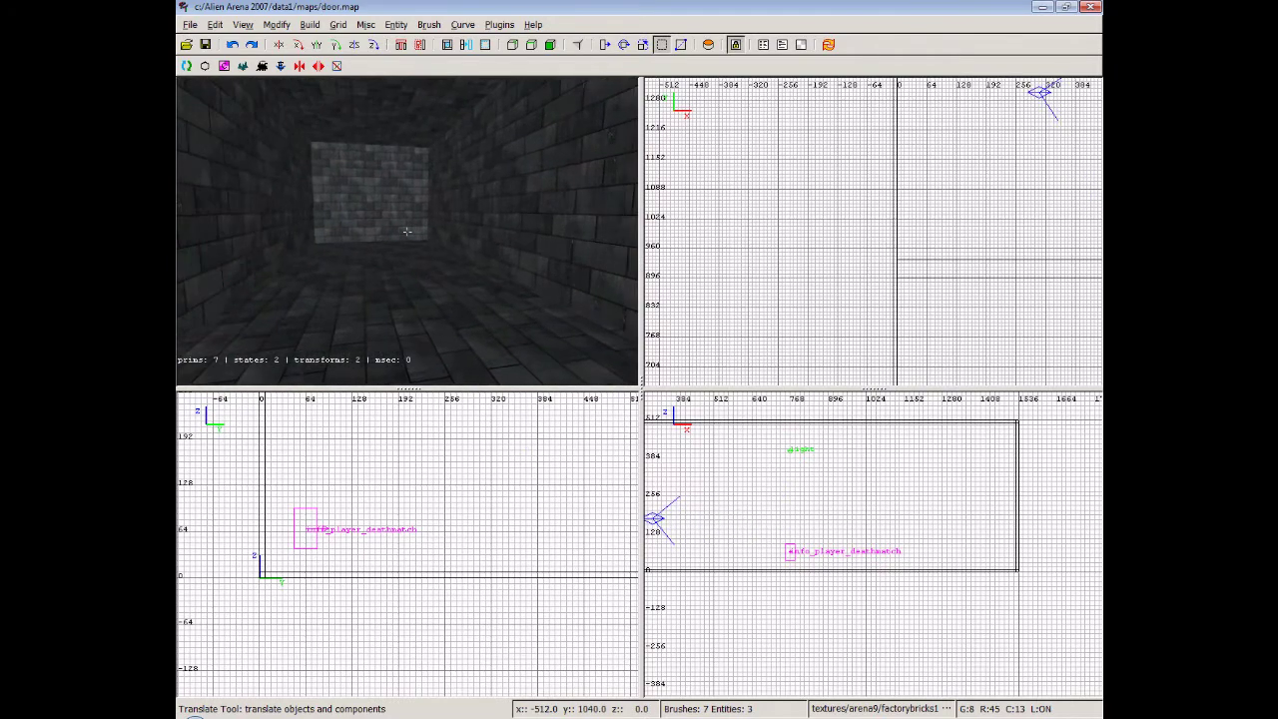
scroll(841, 251, down, 4)
right_drag(821, 308, 676, 307)
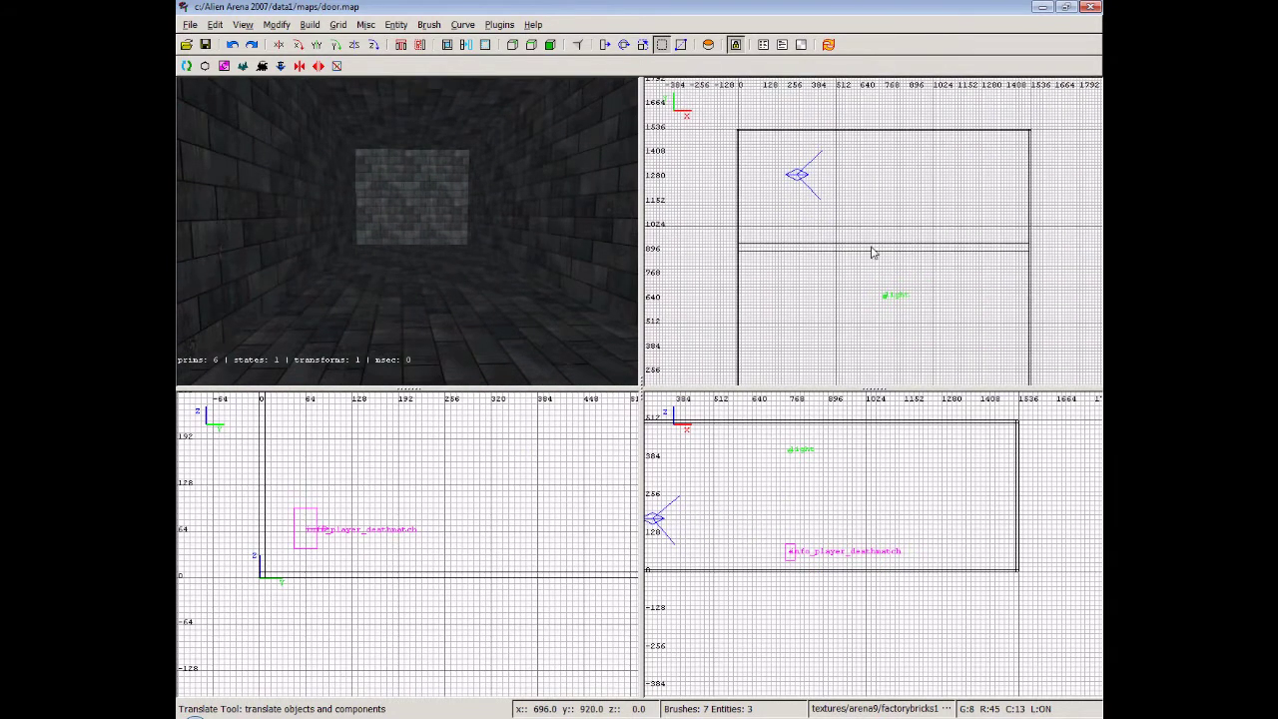
drag(885, 248, 894, 138)
right_click(559, 168)
key(Right)
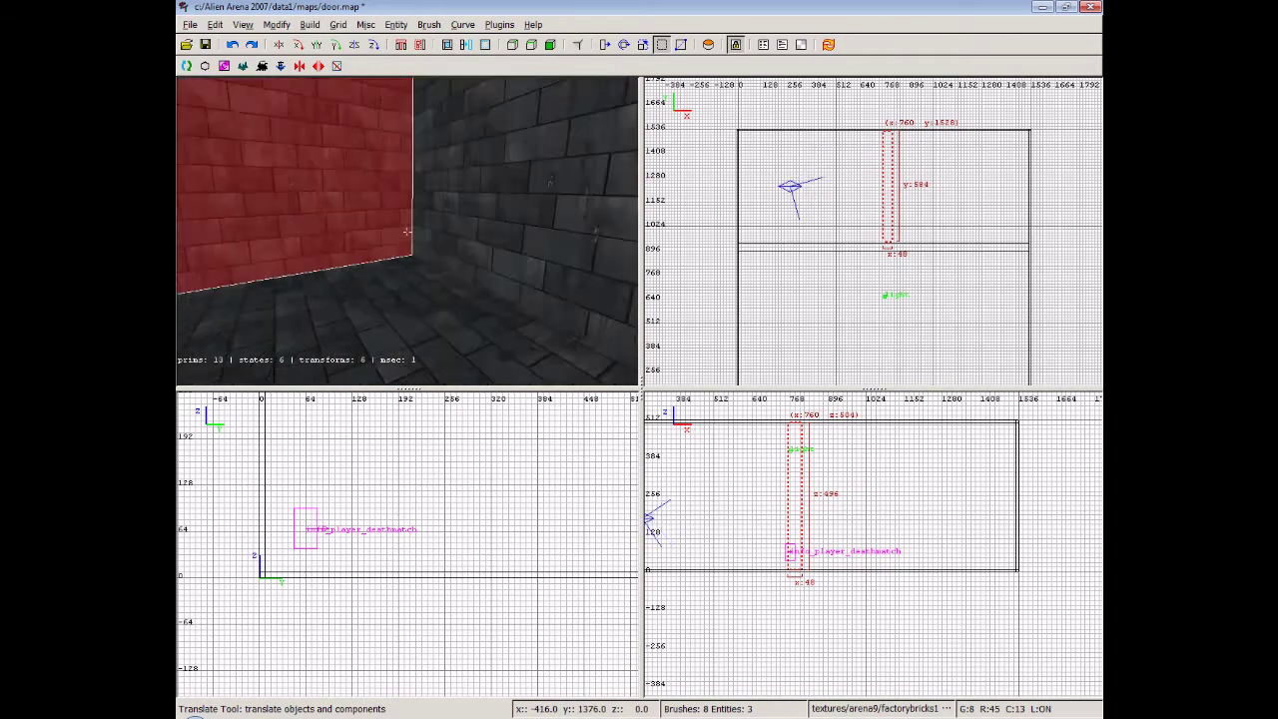
key(Down)
key(Right)
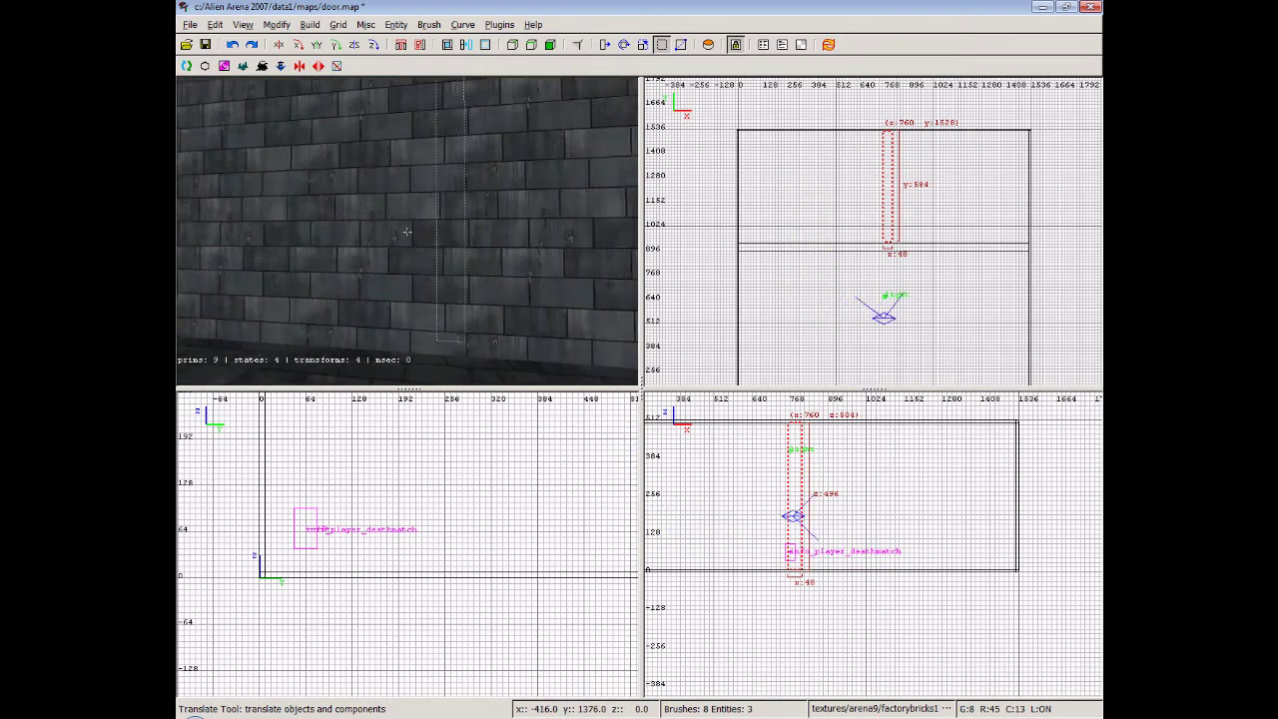
key(Left)
key(Left)
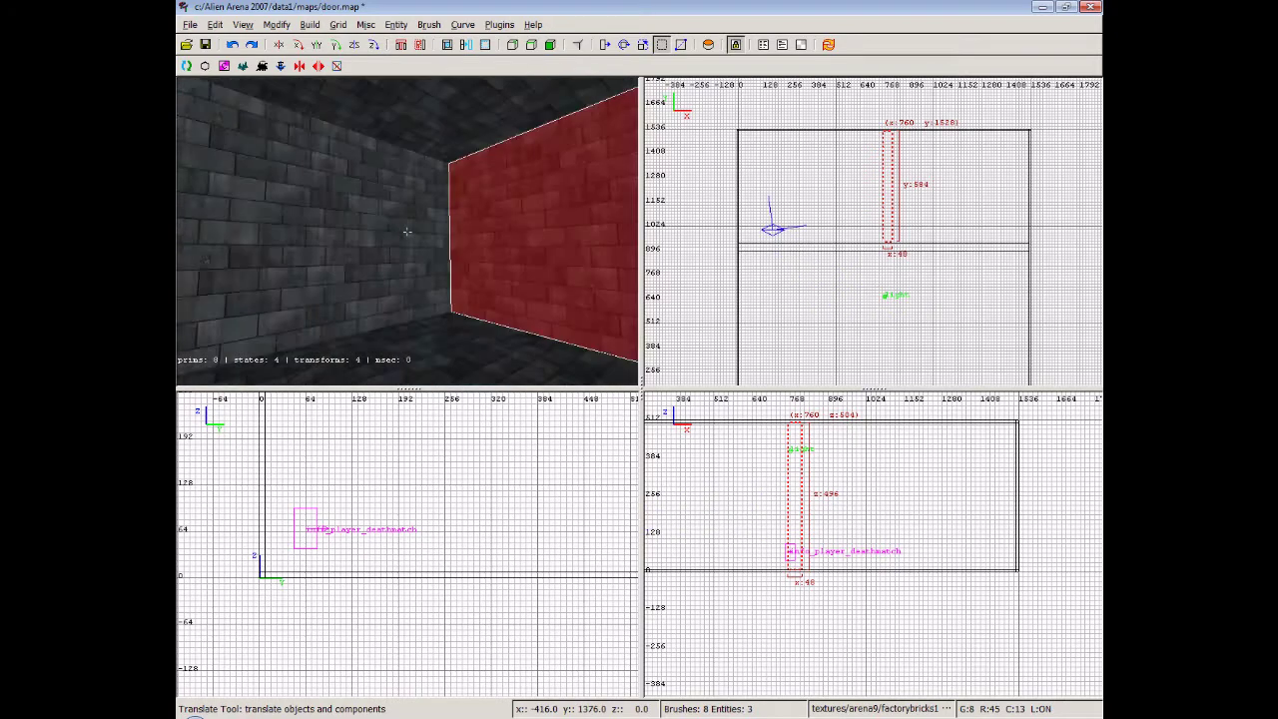
key(Up)
key(Down)
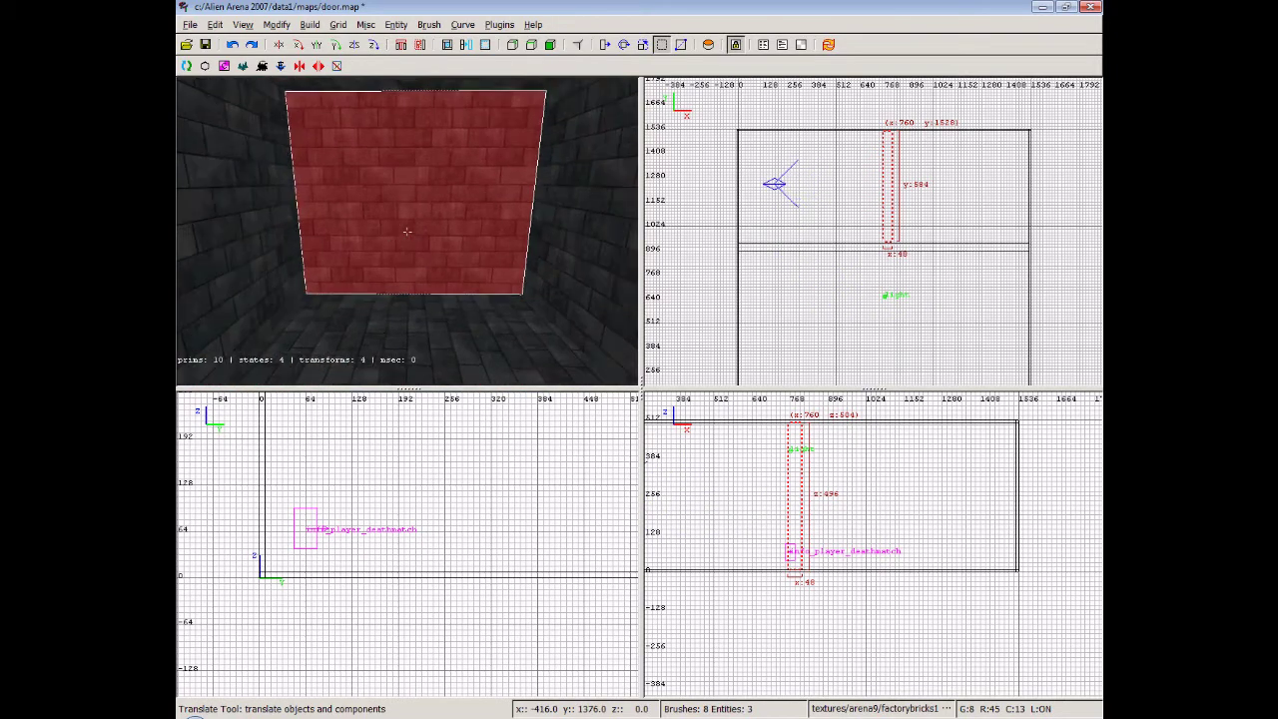
key(BackSpace)
Draw a brush in the YZ view that crosses the dividing wall, about 256 units deep and 312 high, standing on the floor.
key(Up)
key(Right)
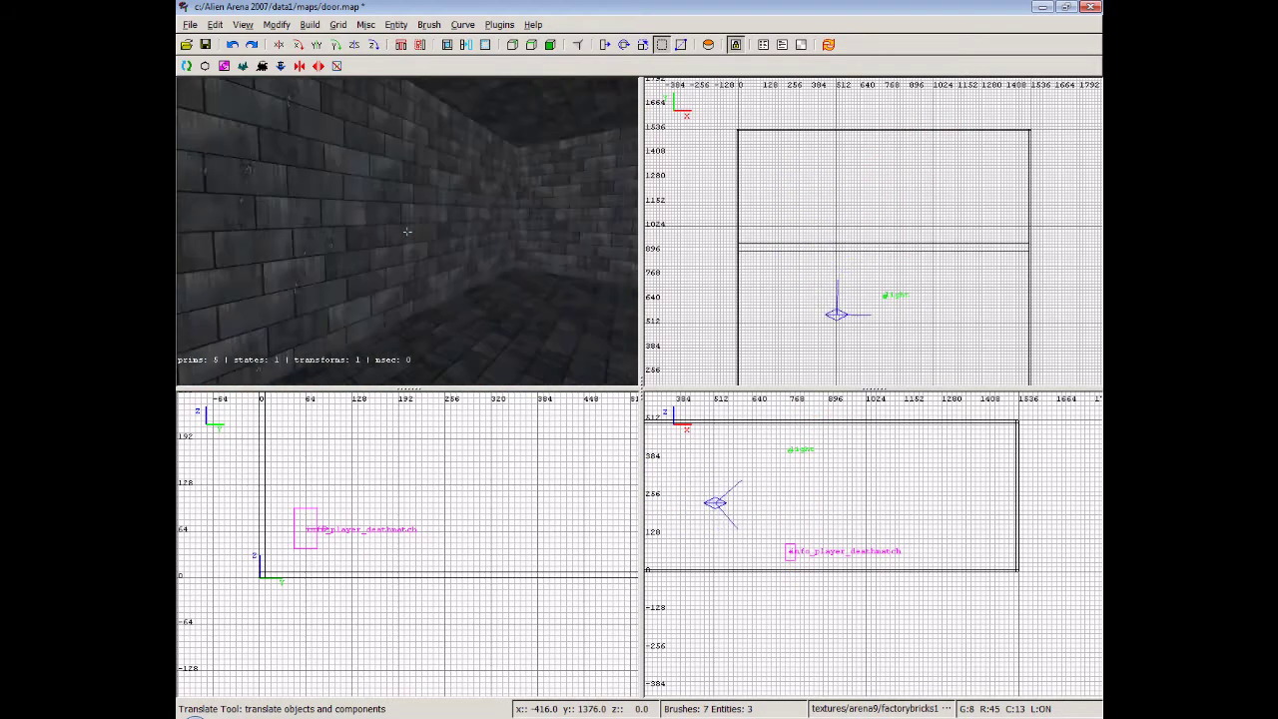
key(Down)
key(Right)
key(Up)
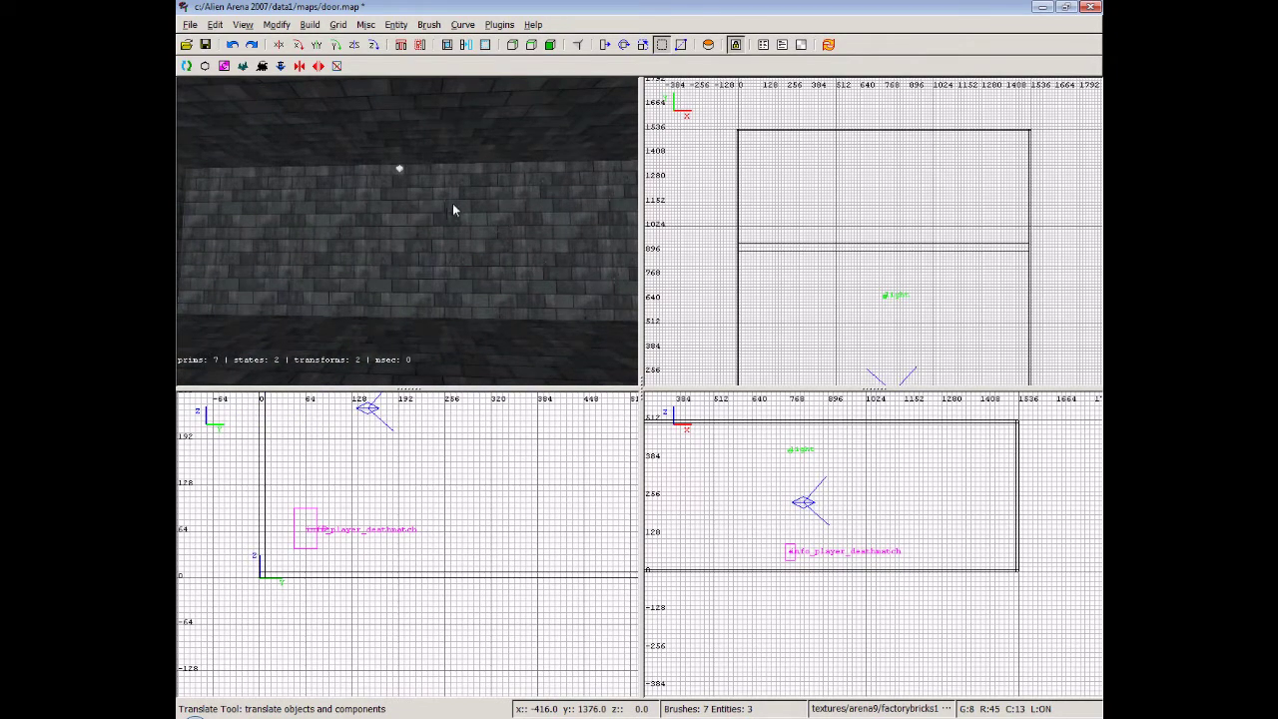
scroll(841, 276, up, 2)
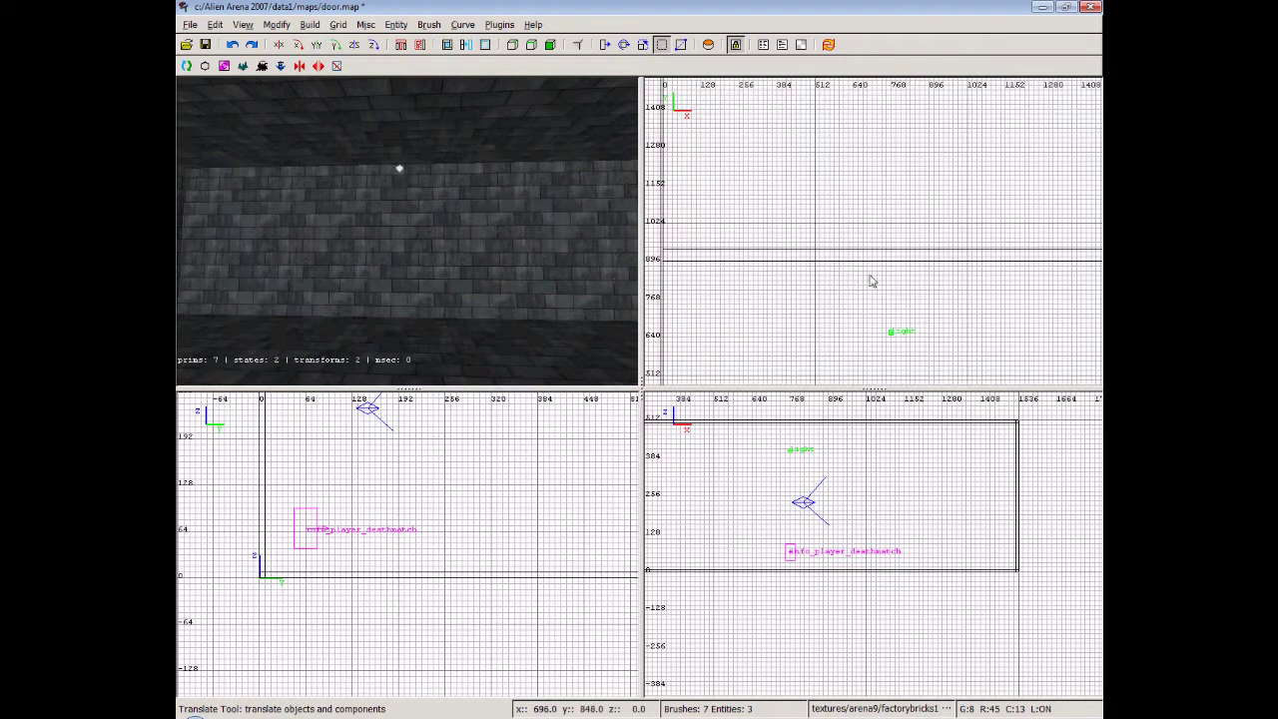
right_drag(871, 282, 681, 274)
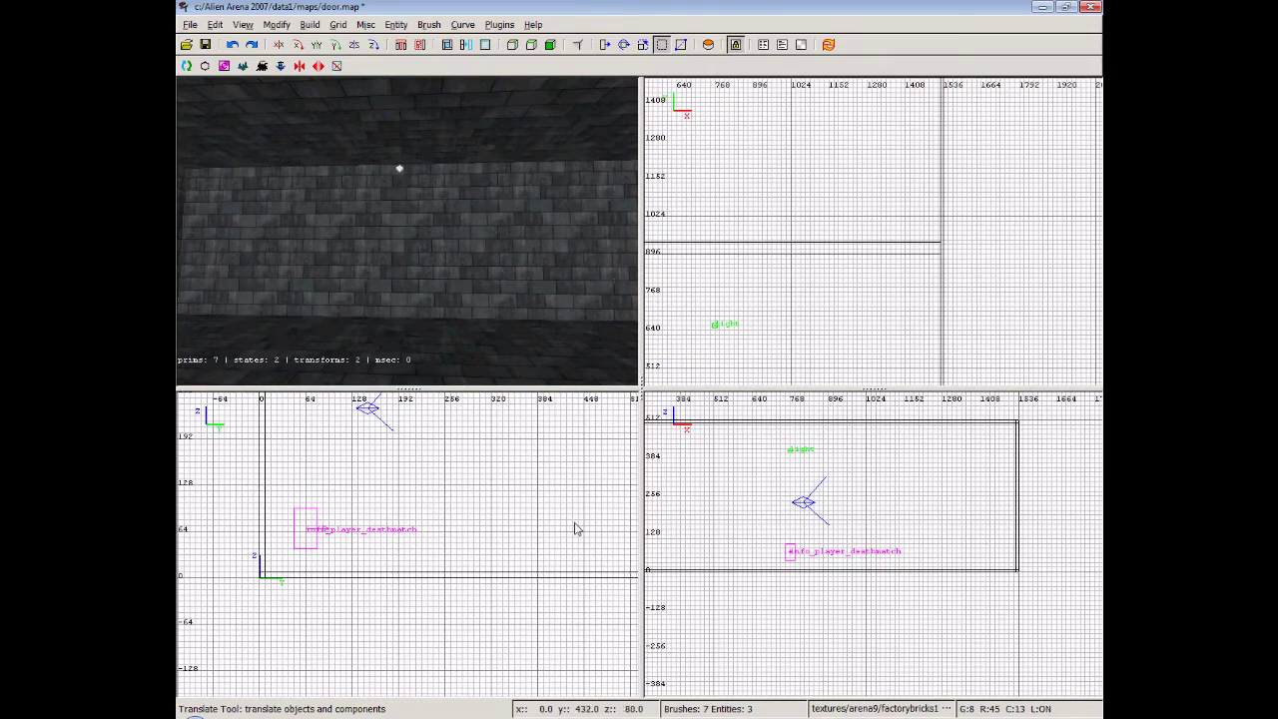
scroll(576, 528, down, 4)
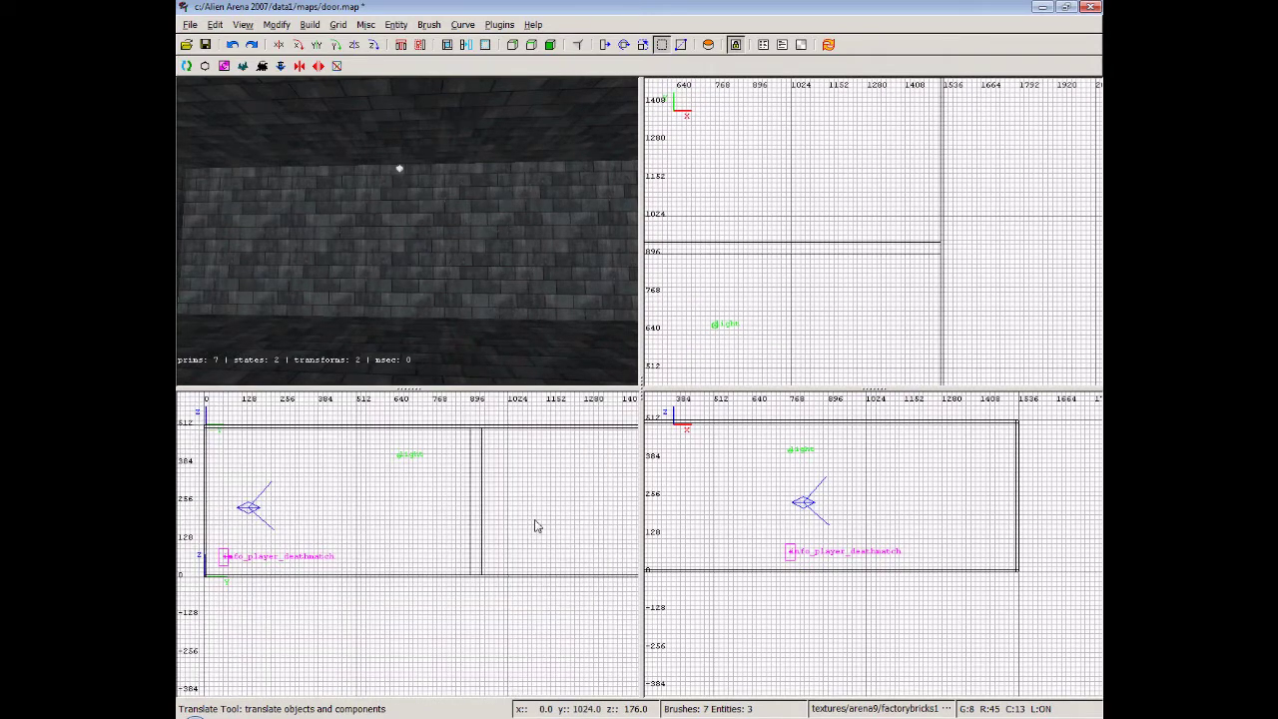
scroll(490, 539, up, 2)
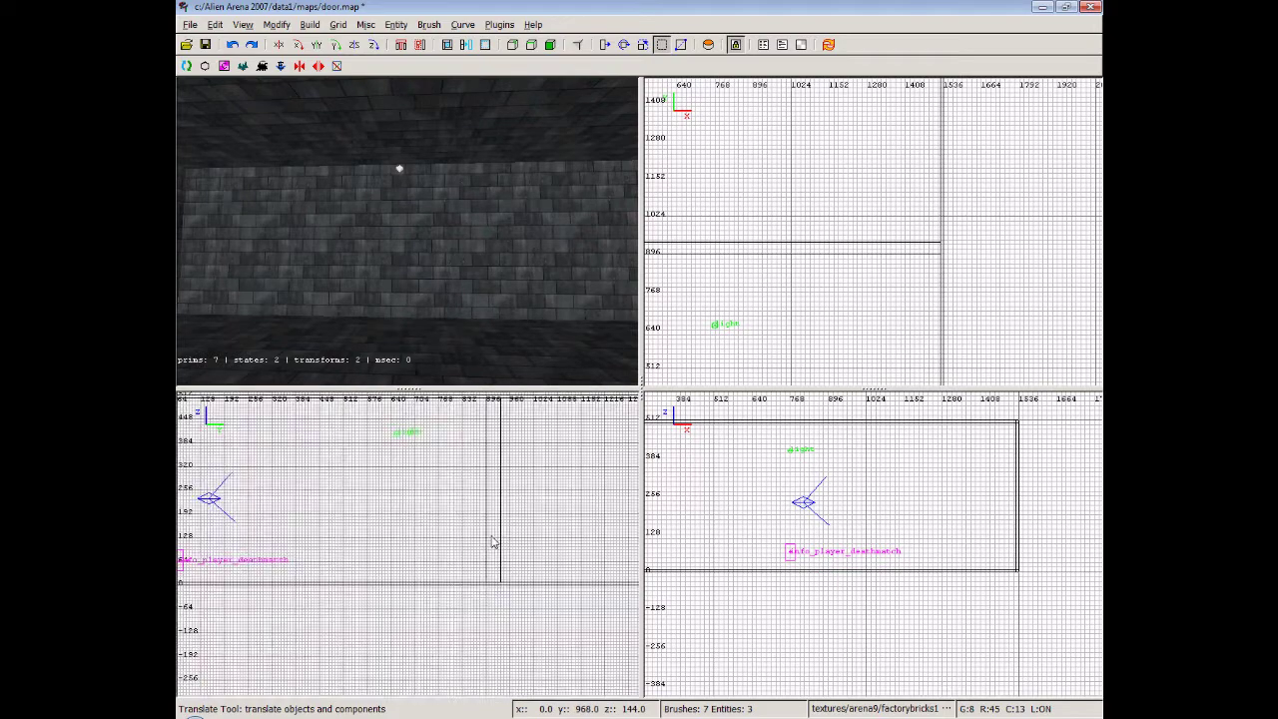
mouse_move(410, 453)
mouse_down()
mouse_move(473, 550)
mouse_move(531, 602)
mouse_up()
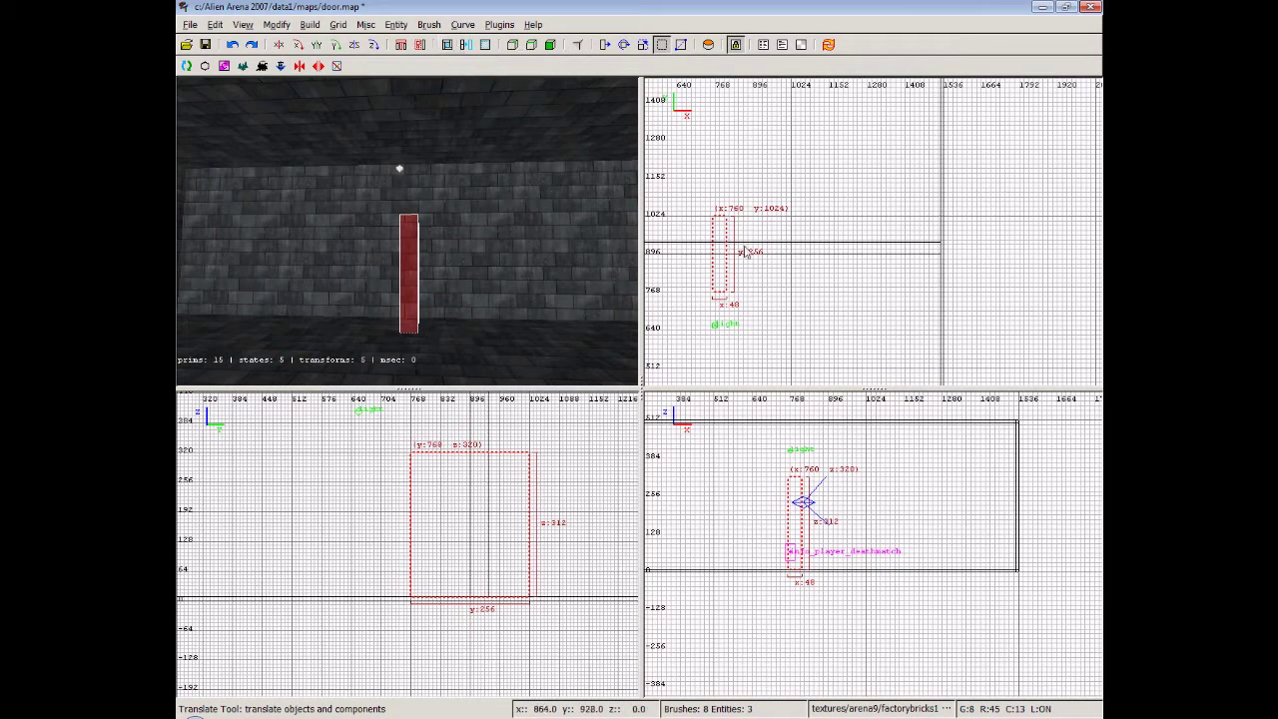
Widen the brush in the top view to 400 units along X, starting at x 512.
drag(746, 250, 767, 250)
right_drag(769, 274, 897, 280)
scroll(771, 280, down, 2)
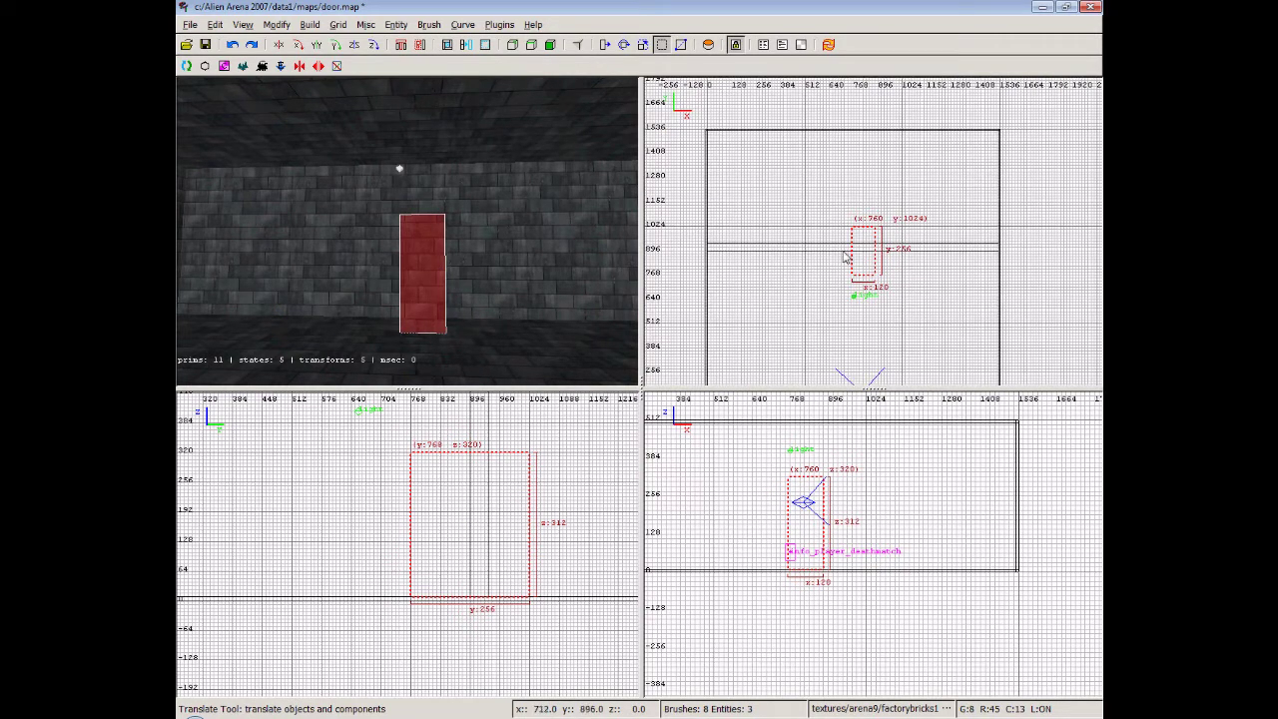
drag(835, 258, 799, 257)
drag(905, 254, 909, 253)
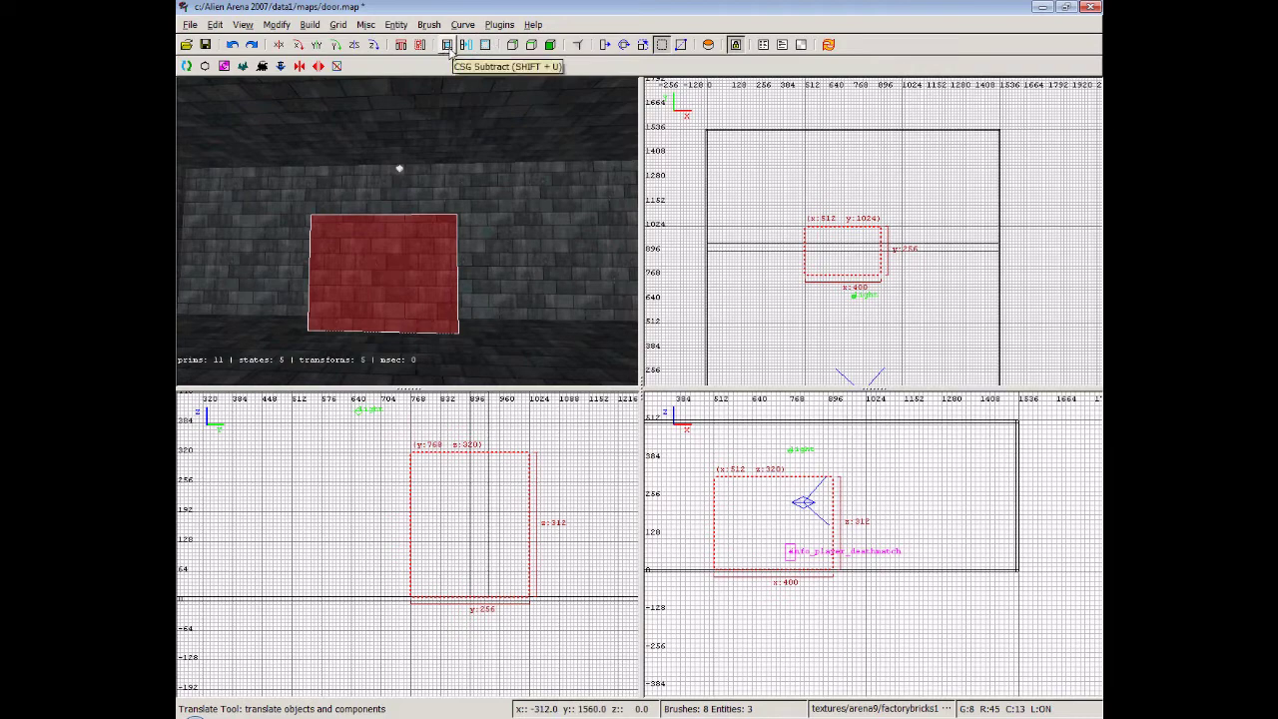
Cut the doorway out of the dividing wall with CSG Subtract and delete the cutting brush.
click(448, 46)
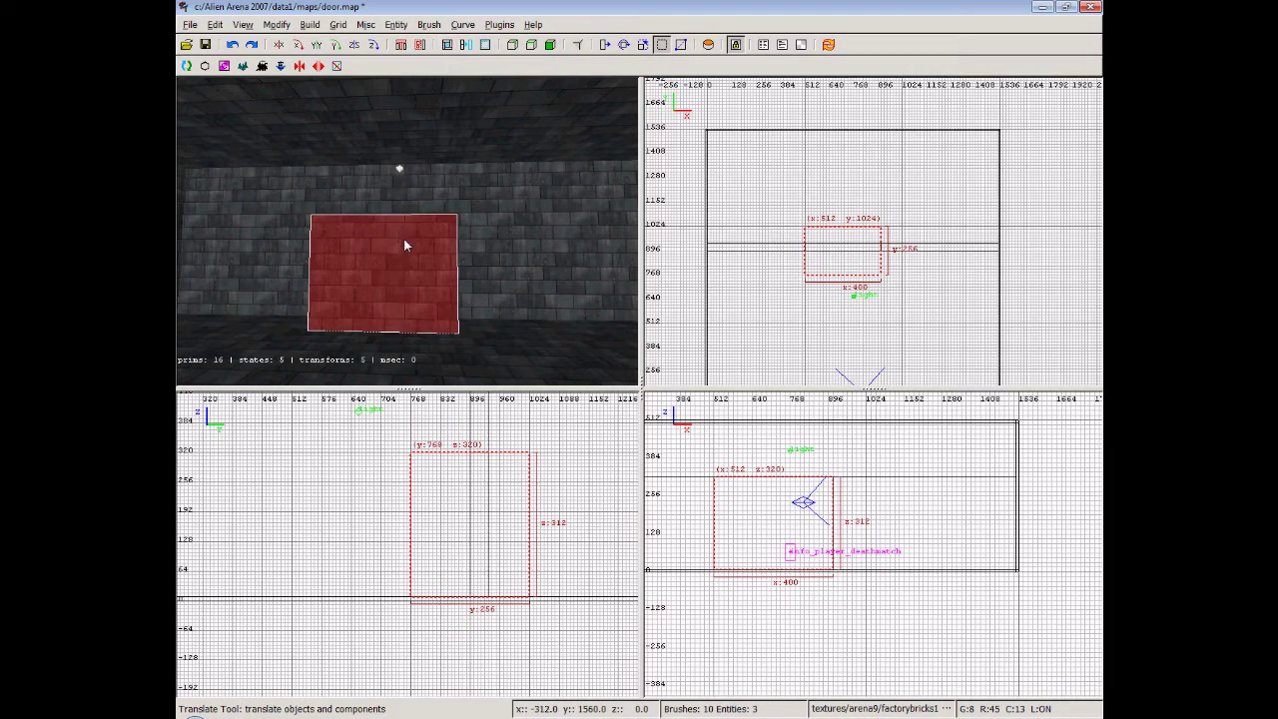
key(BackSpace)
Fly around both sides of the dividing wall in the 3D view to inspect the doorway opening.
right_click(415, 264)
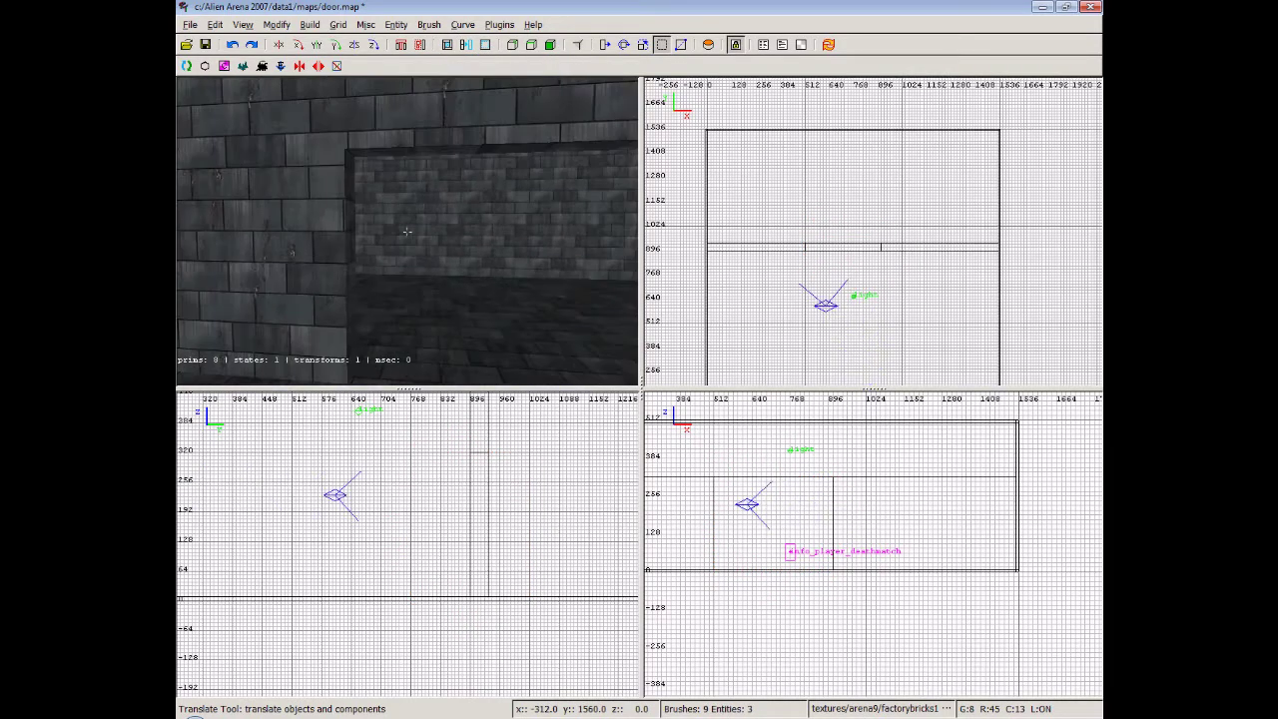
key(Up)
key(Down)
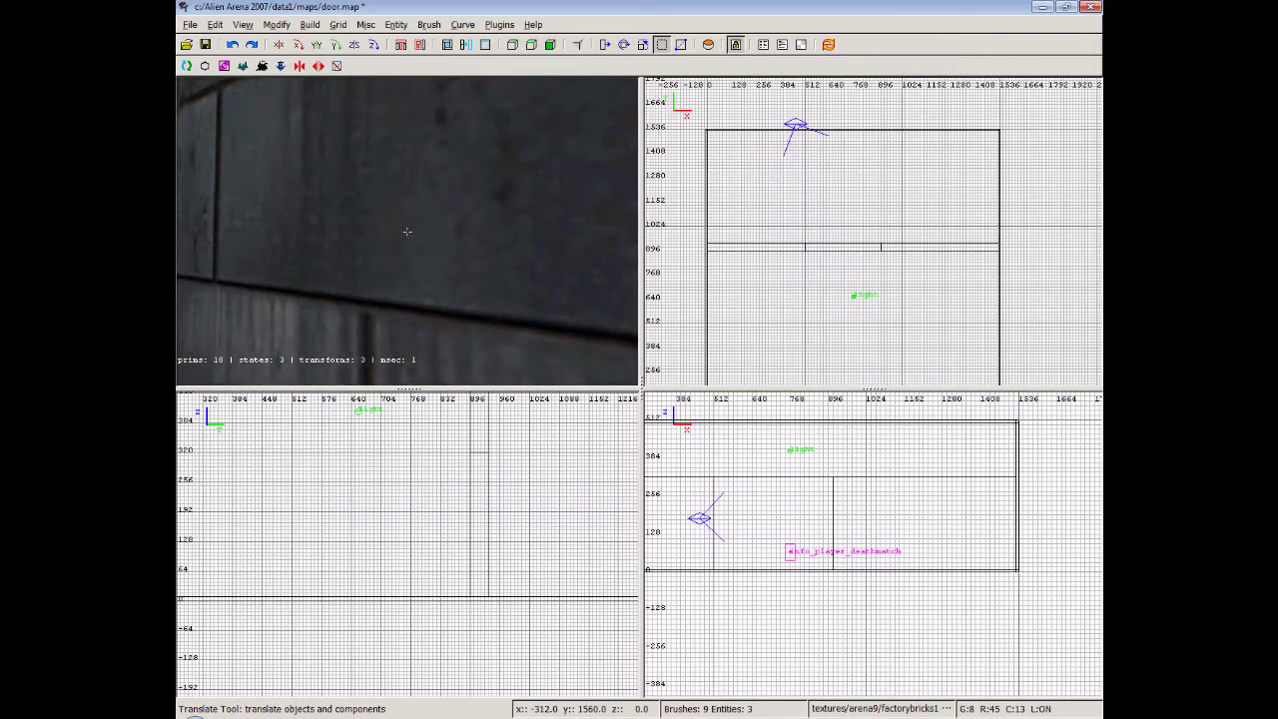
key(Up)
key(Down)
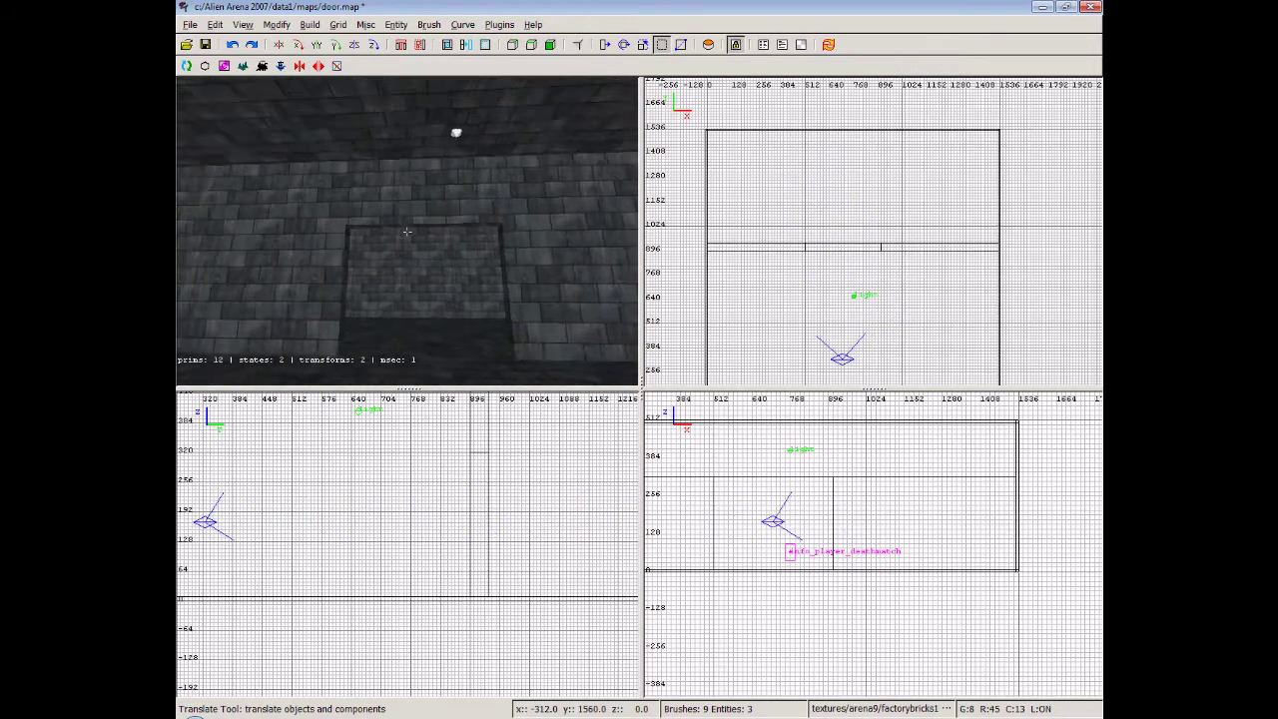
key(Up)
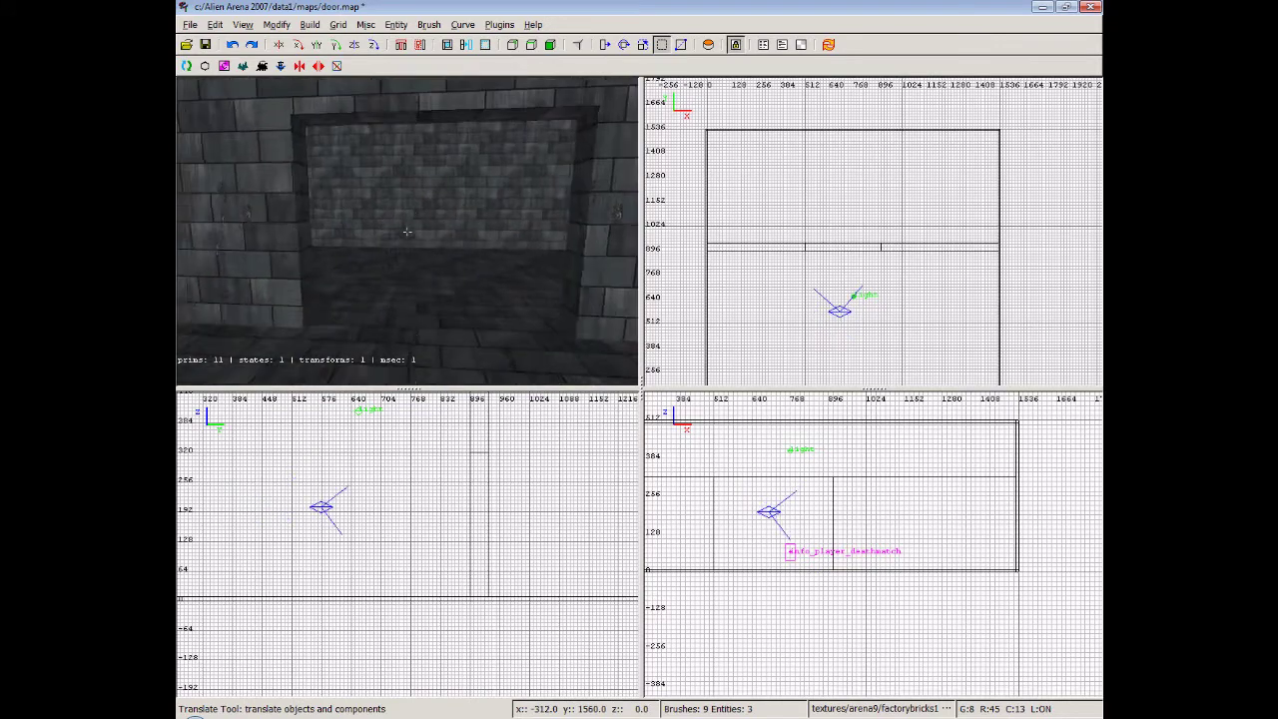
key(Down)
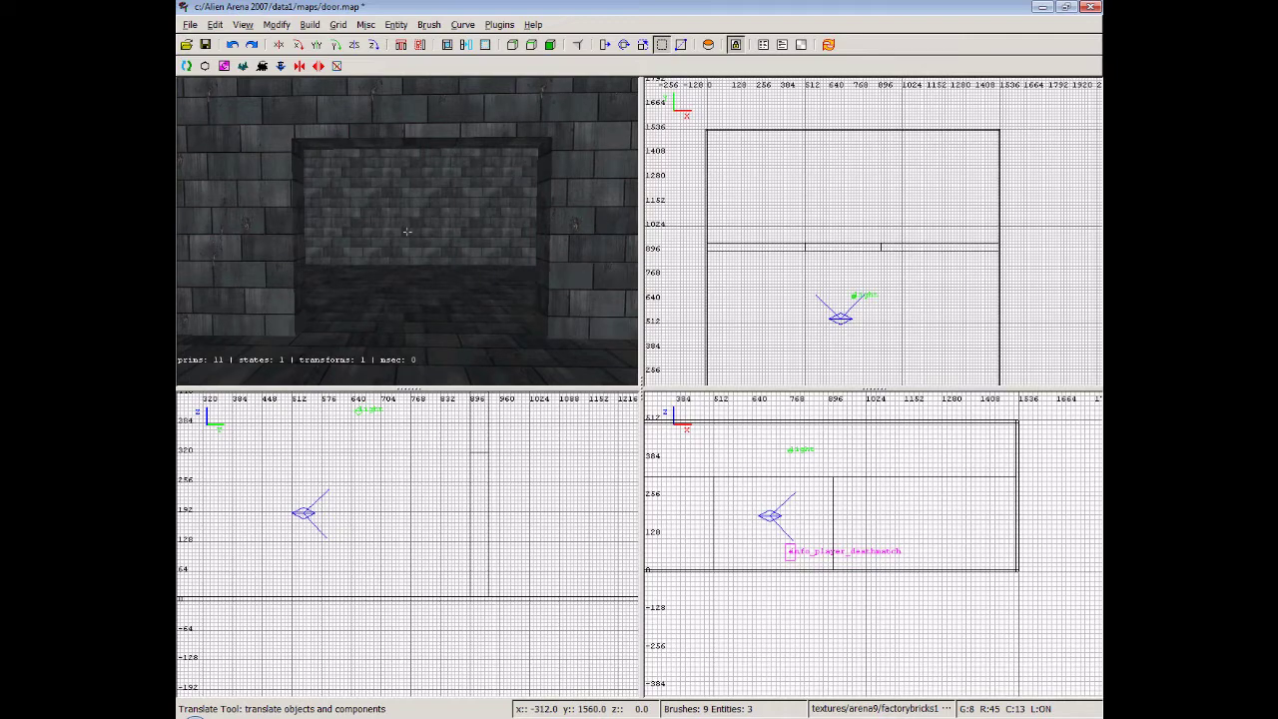
key(Up)
key(Down)
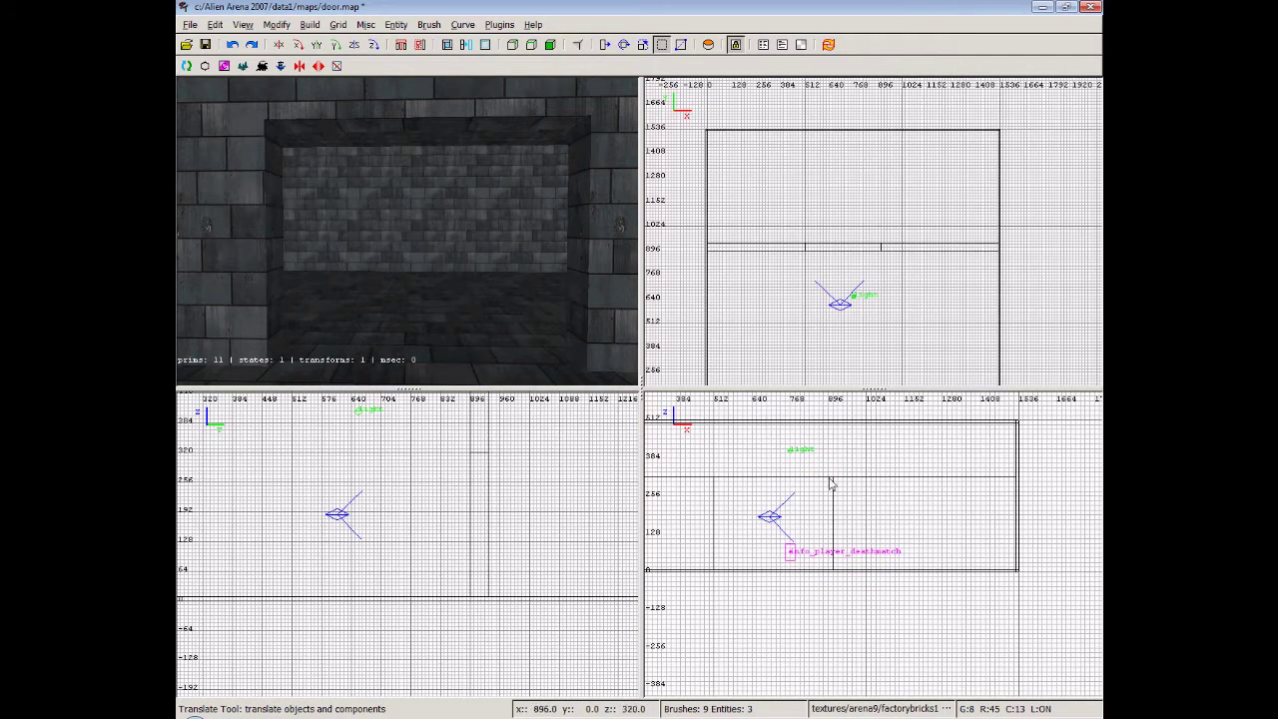
Draw a door brush in the XZ view that fills the doorway, 400 units wide and 312 high, starting at x 512.
scroll(734, 502, up, 3)
right_drag(733, 500, 1017, 565)
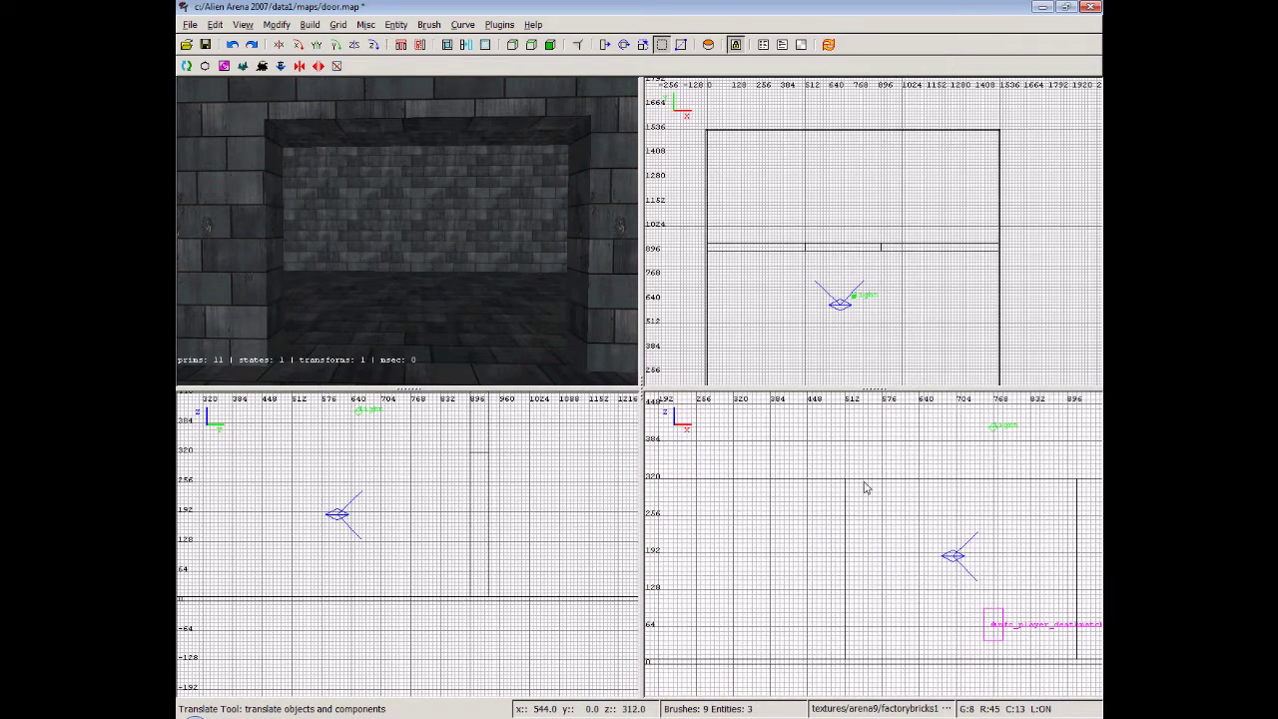
right_drag(865, 486, 792, 498)
mouse_move(776, 495)
mouse_down()
mouse_move(944, 654)
mouse_move(1007, 677)
mouse_up()
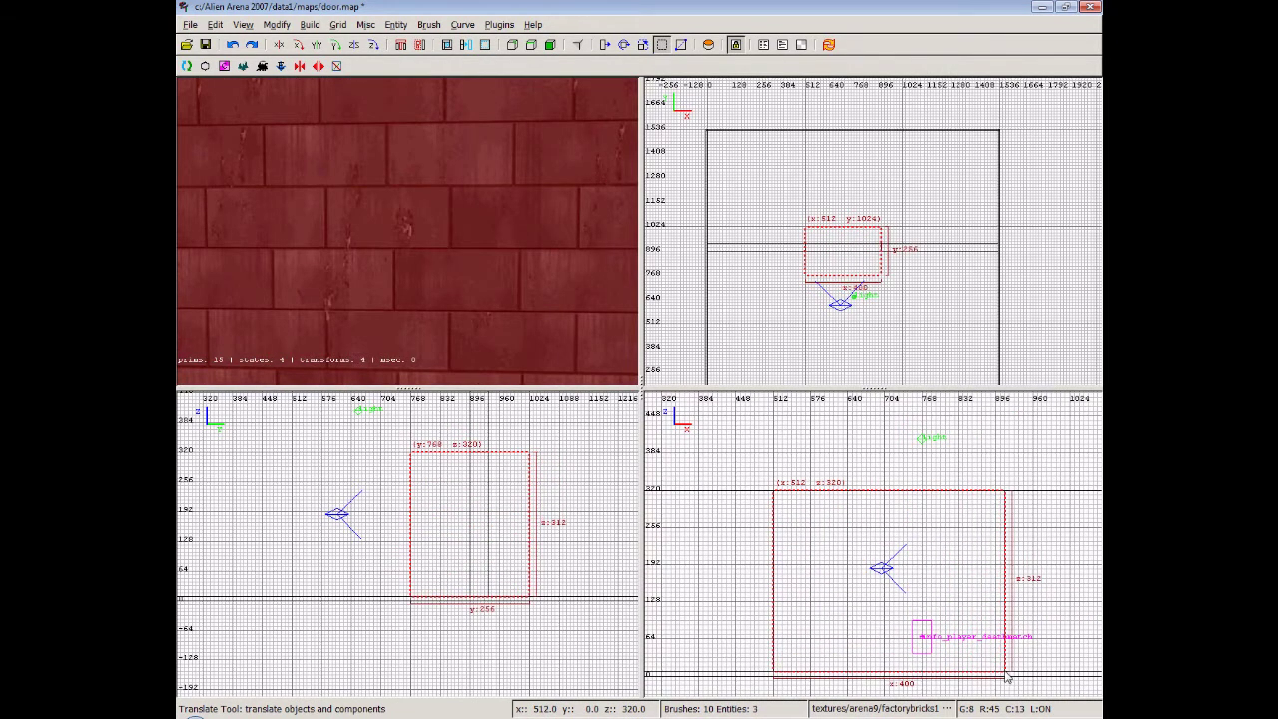
Thin the door brush in the top view to 24 units along Y, between y 904 and 928, and deselect it.
drag(865, 212, 865, 233)
mouse_move(841, 297)
mouse_down()
mouse_move(847, 277)
mouse_move(827, 278)
mouse_up()
key(Escape)
Fly around the dividing wall in the 3D view to examine how the recessed door brush sits in the doorway.
right_click(406, 231)
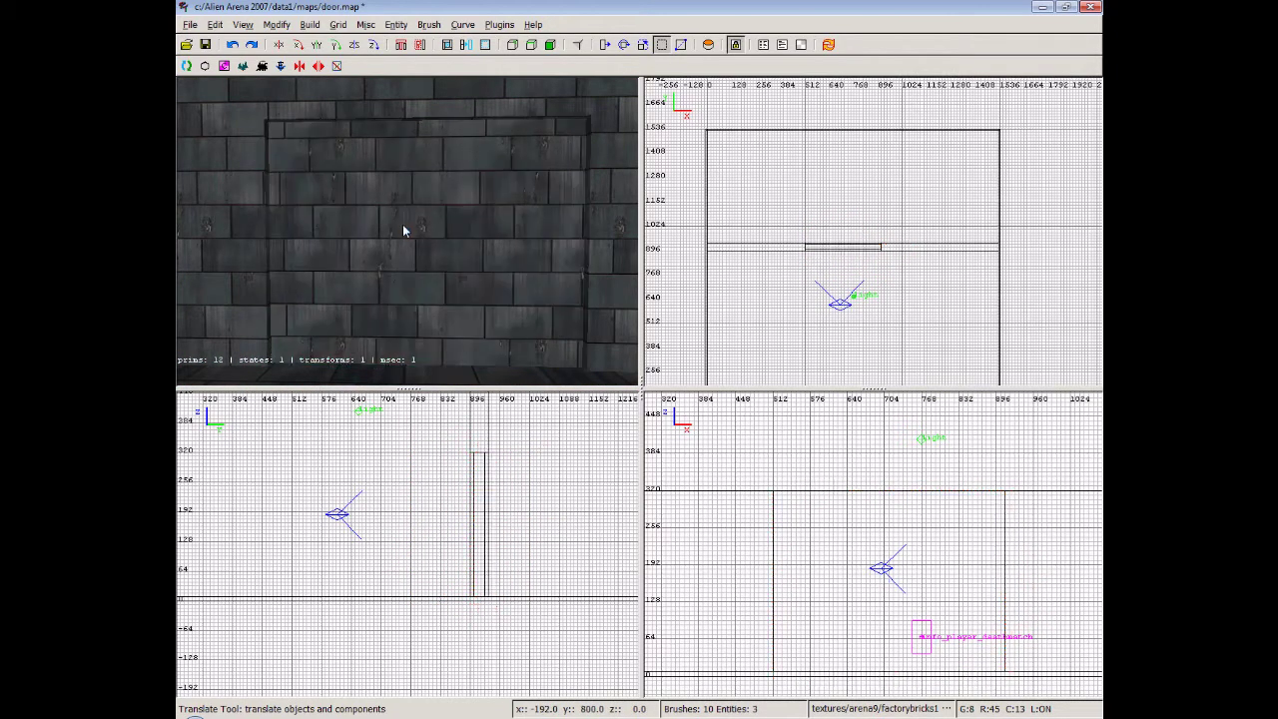
key(Up)
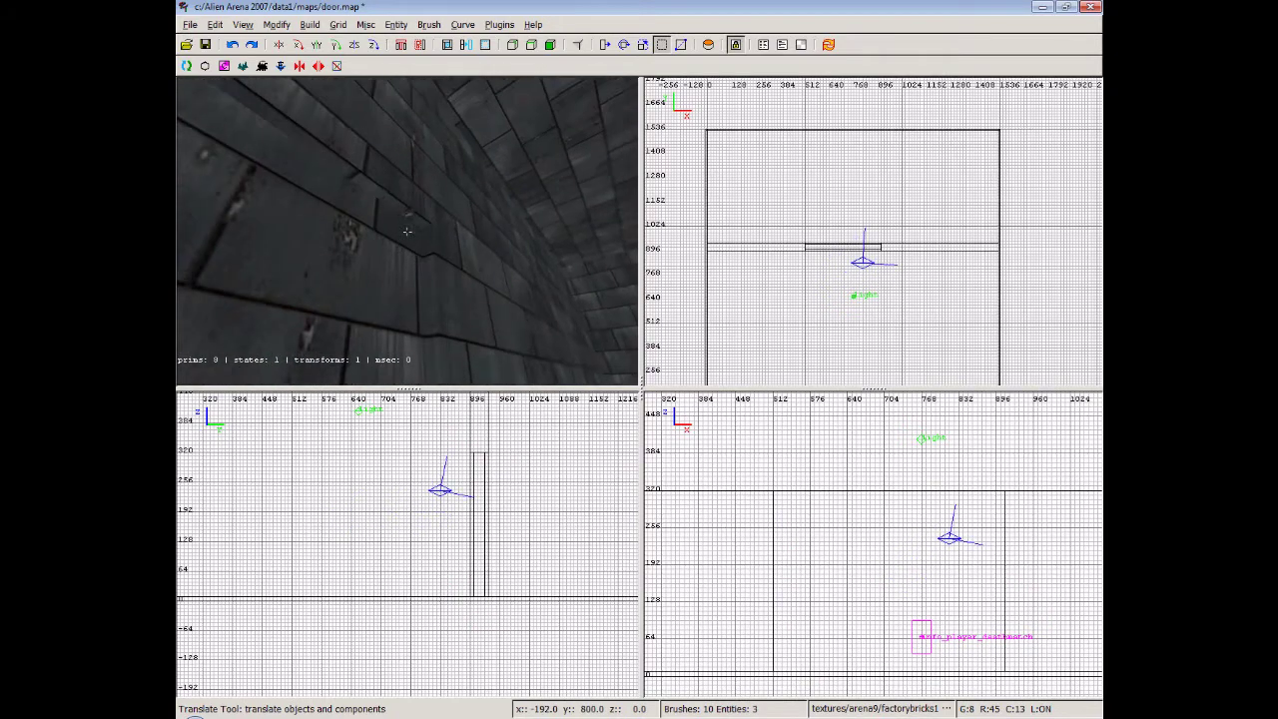
key(Down)
key(Left)
key(Up)
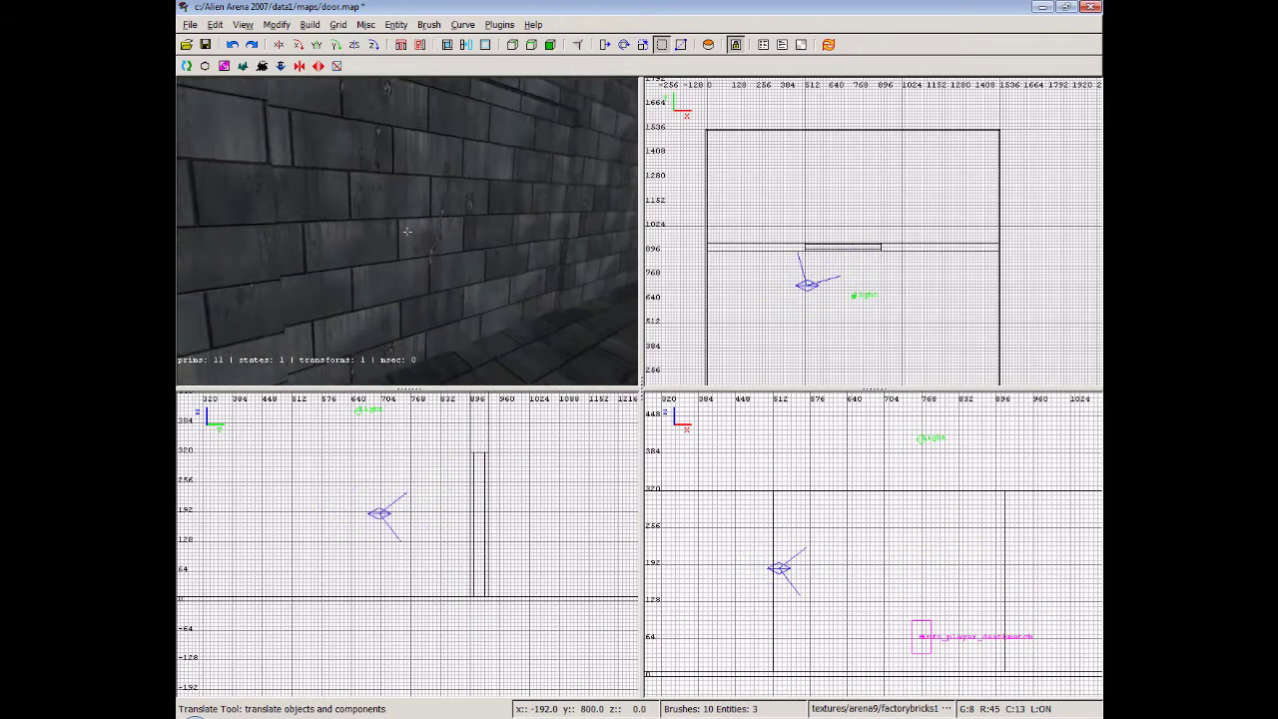
key(Right)
key(Up)
key(Down)
key(Down)
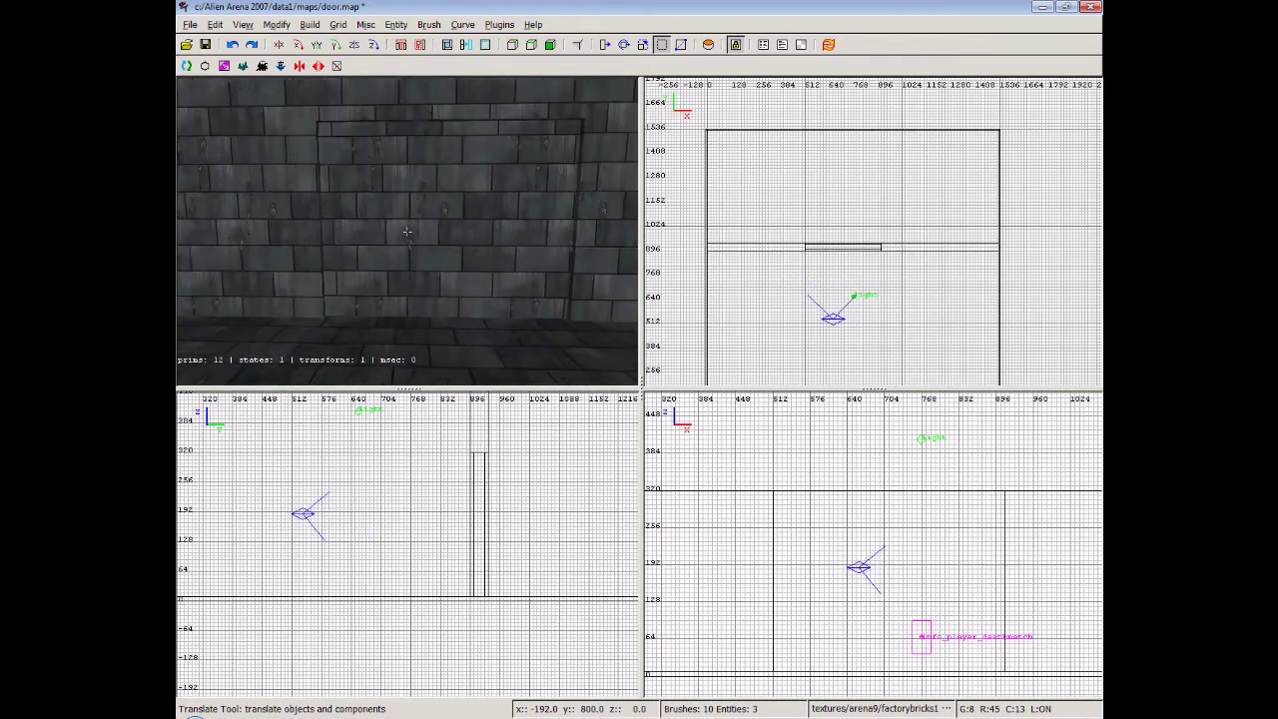
key(Right)
key(Up)
key(Down)
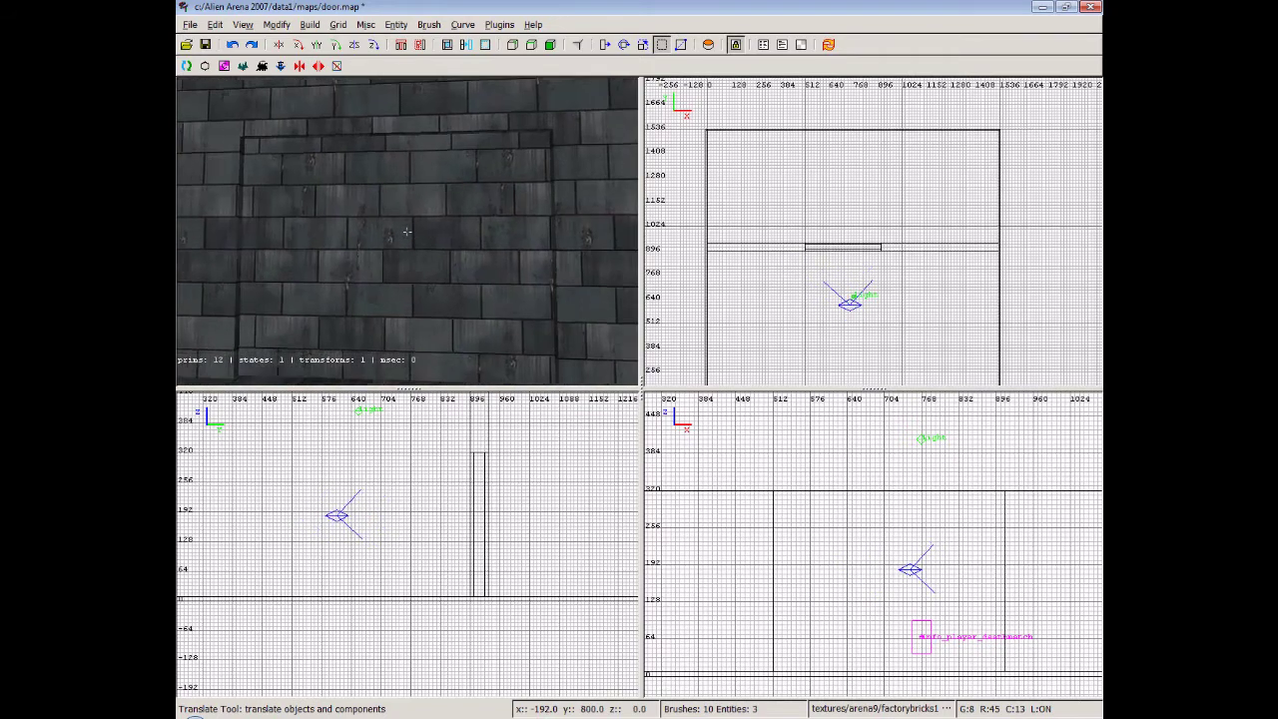
key(Left)
right_click(405, 230)
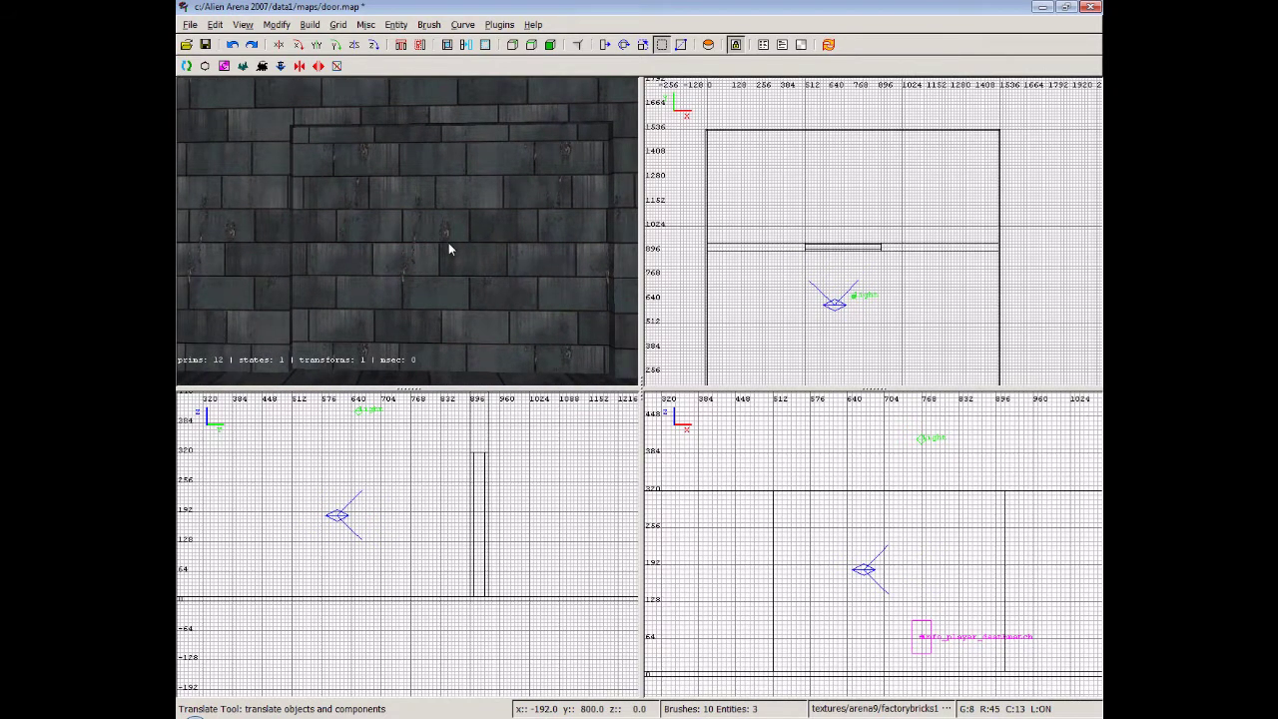
Select the door brush in the doorway and turn it into a func_door entity.
shift+click(448, 242)
scroll(792, 235, up, 3)
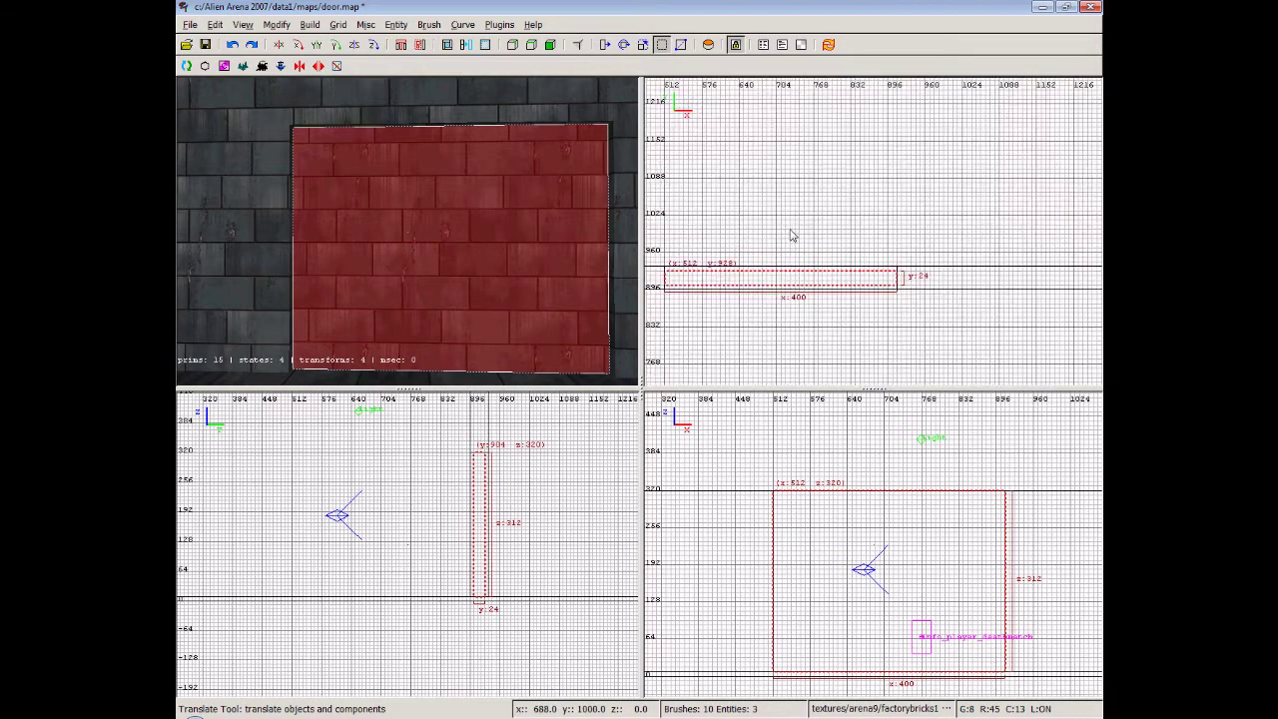
right_drag(794, 233, 886, 186)
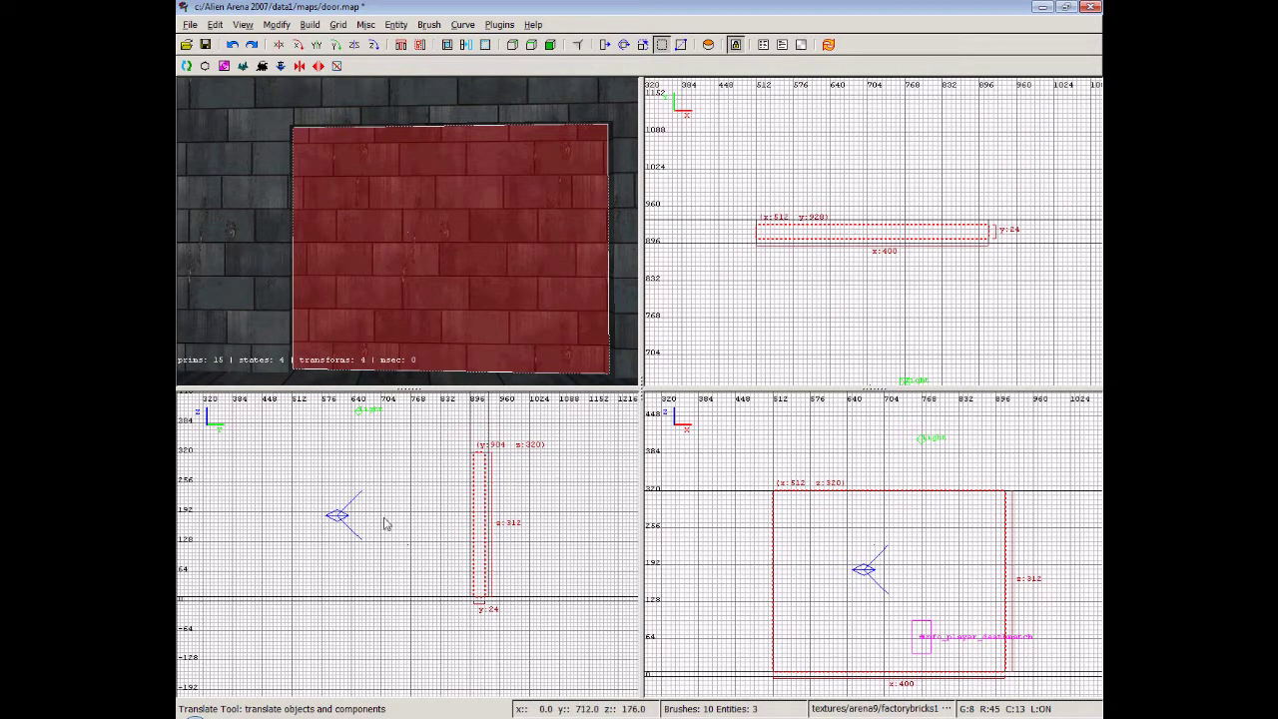
right_drag(386, 525, 350, 568)
right_click(817, 236)
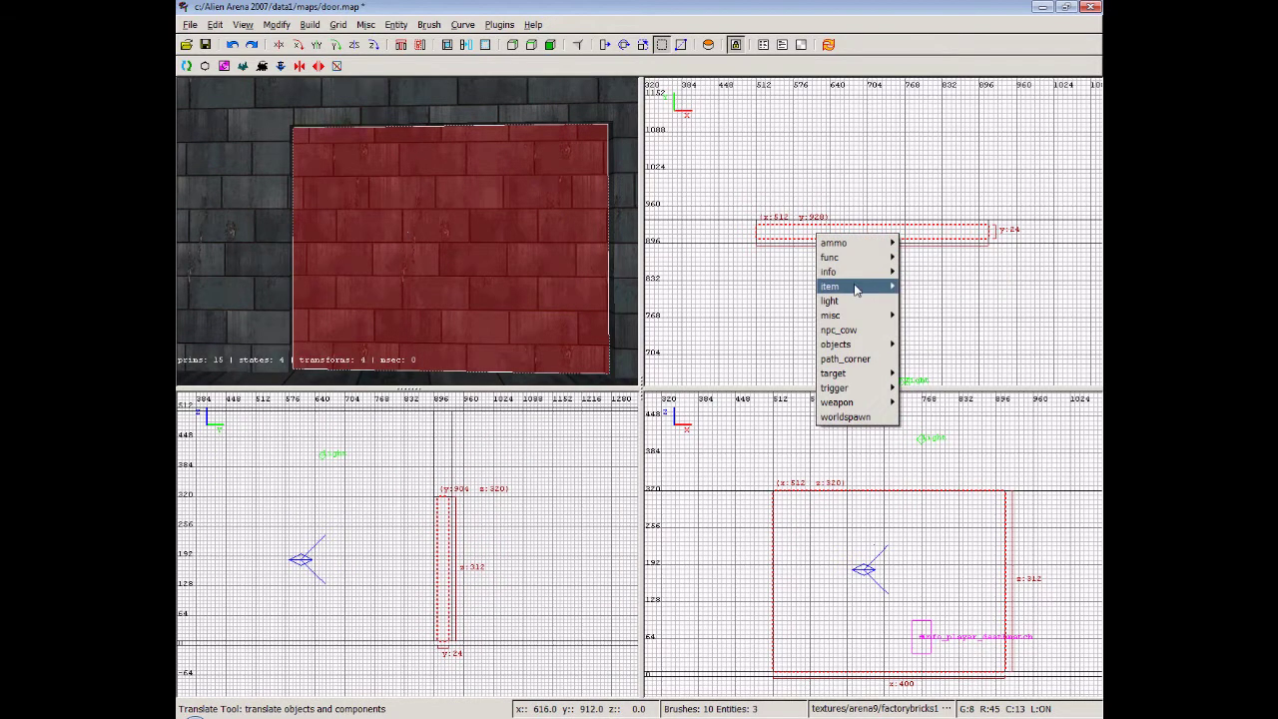
mouse_move(862, 257)
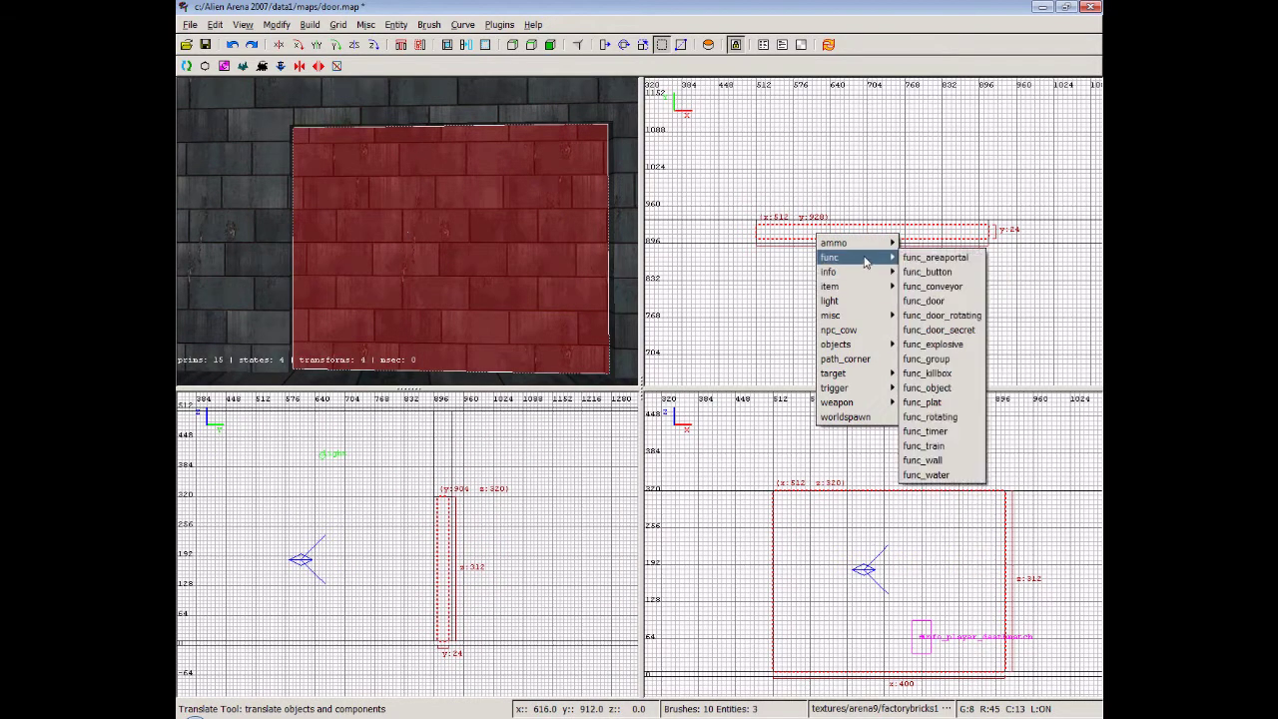
click(951, 309)
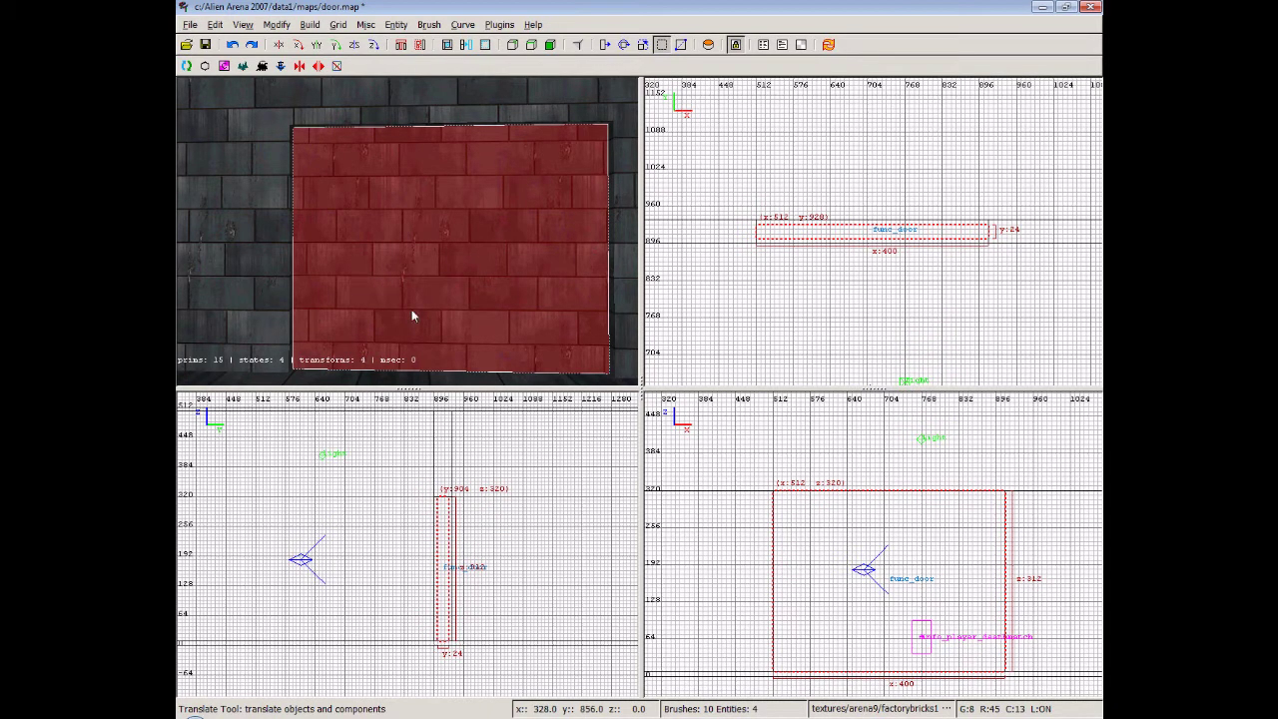
Add the key angle with value 90 to the func_door entity and close its entity properties.
key(n)
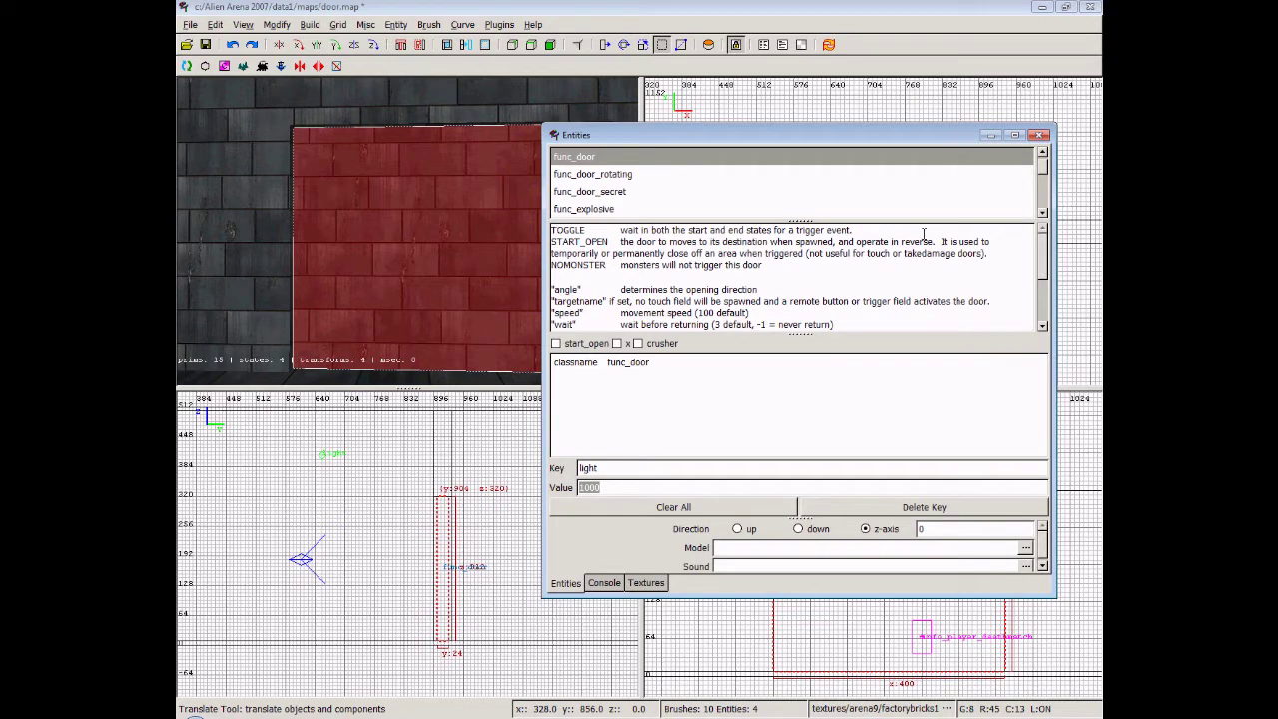
drag(922, 219, 932, 196)
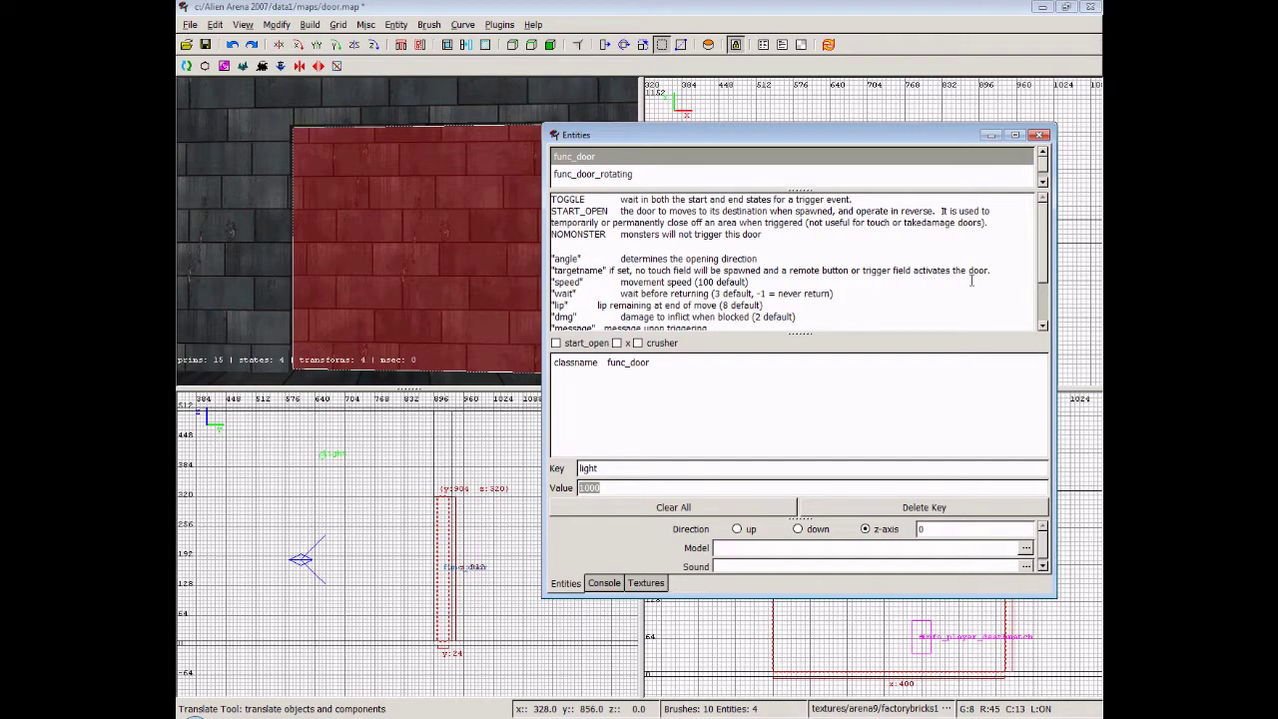
scroll(1042, 279, down, 2)
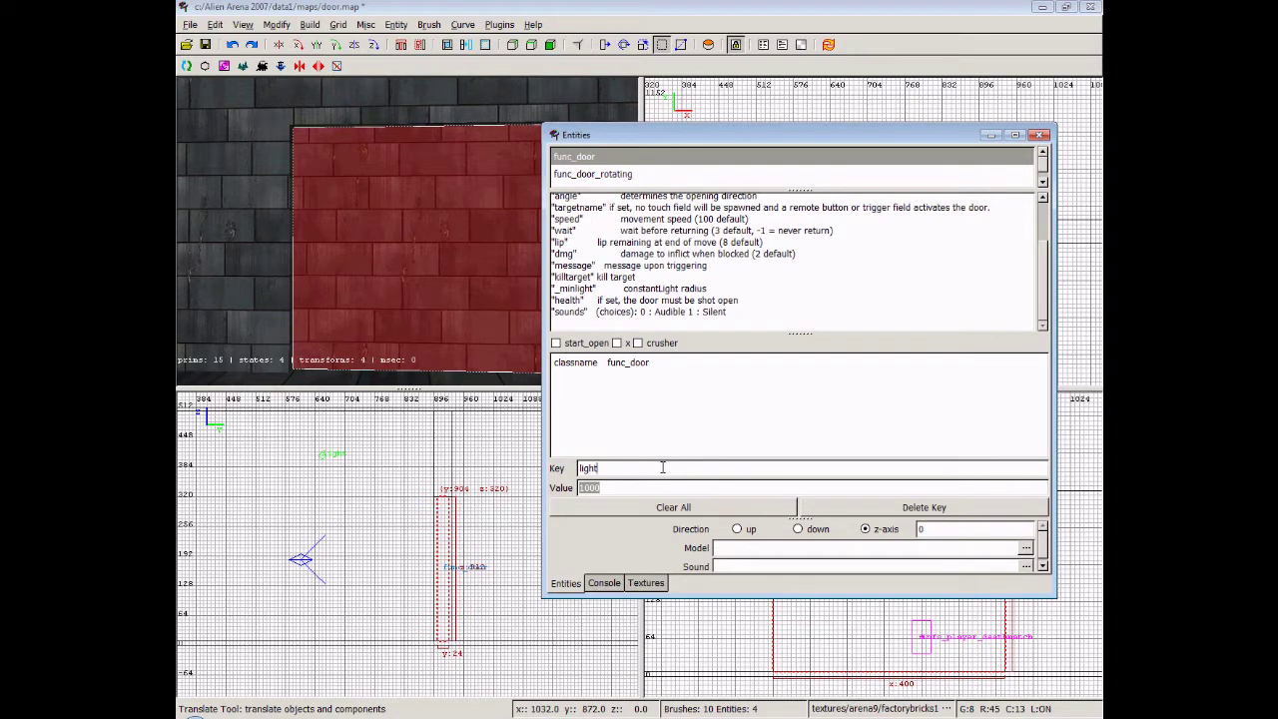
key(Return)
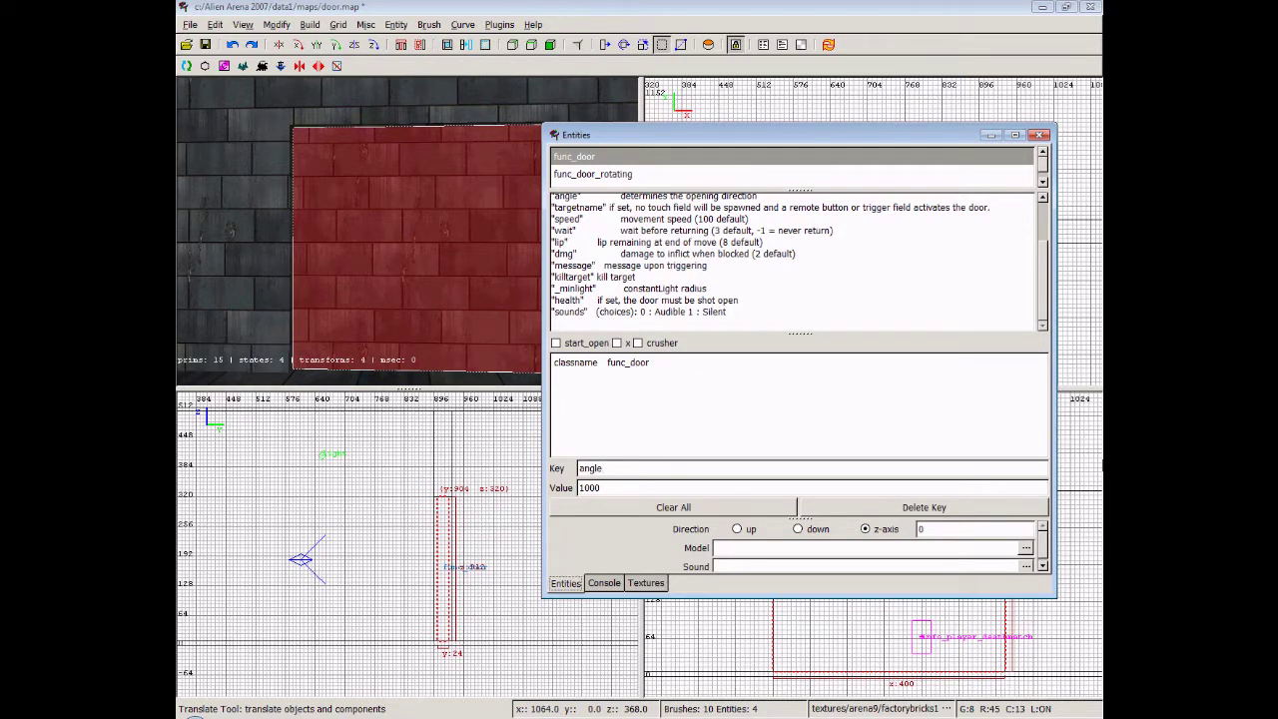
double_click(620, 488)
text(90)
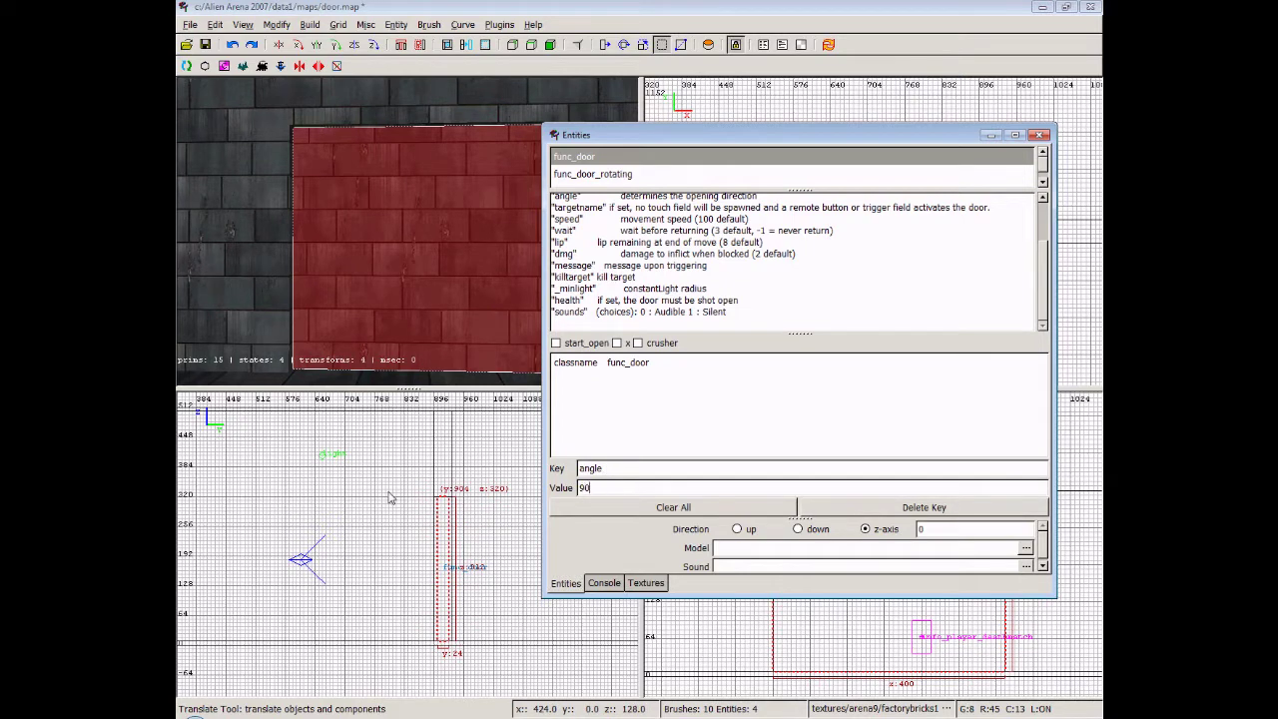
key(Return)
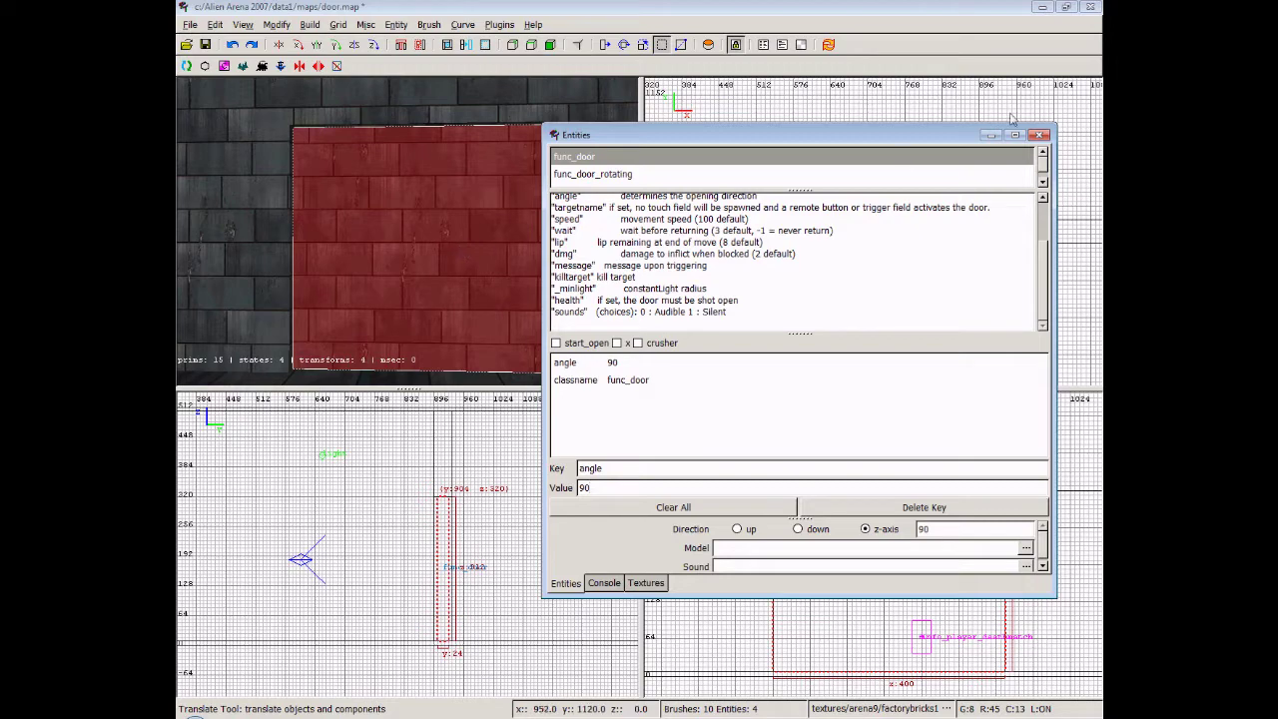
click(1039, 135)
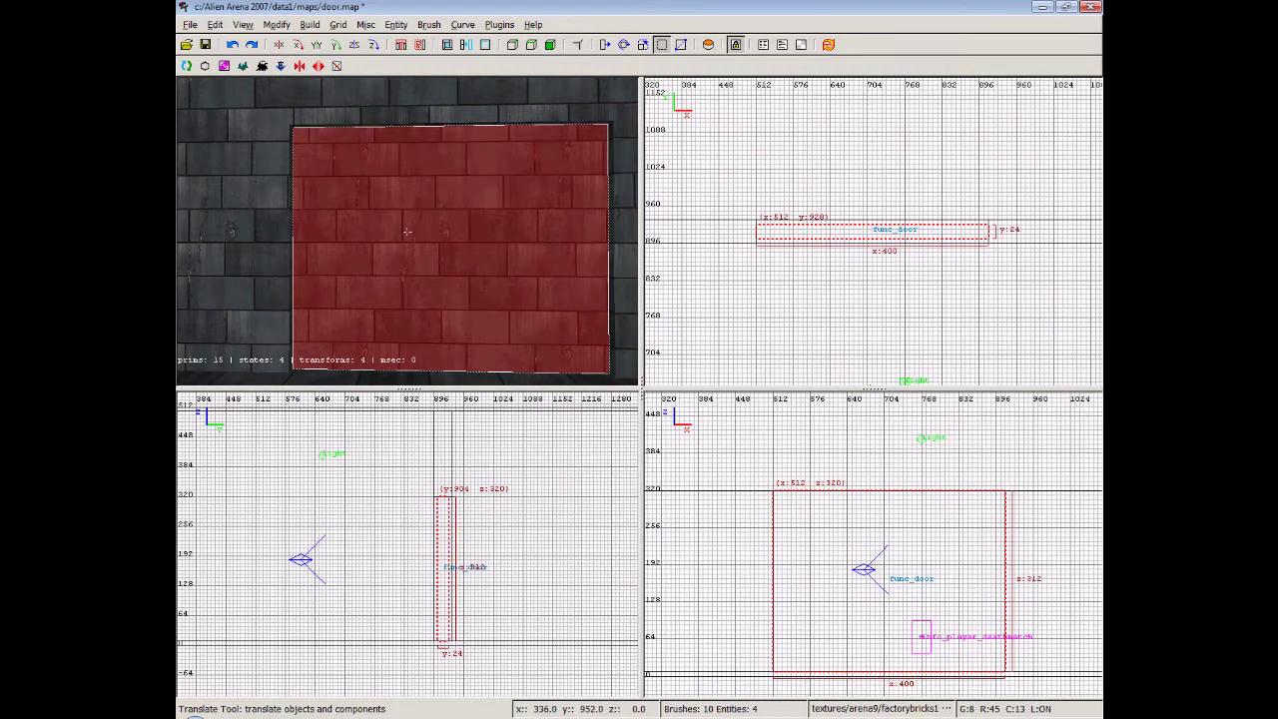
key(Down)
key(Up)
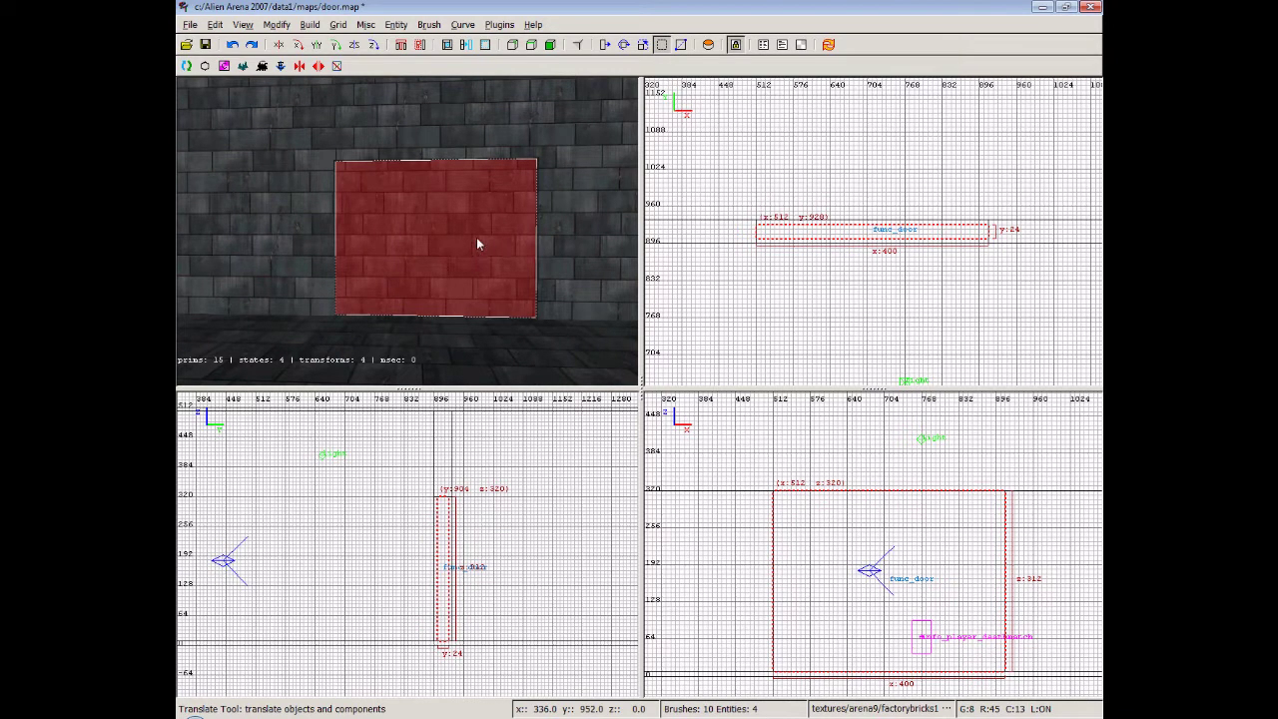
key(d)
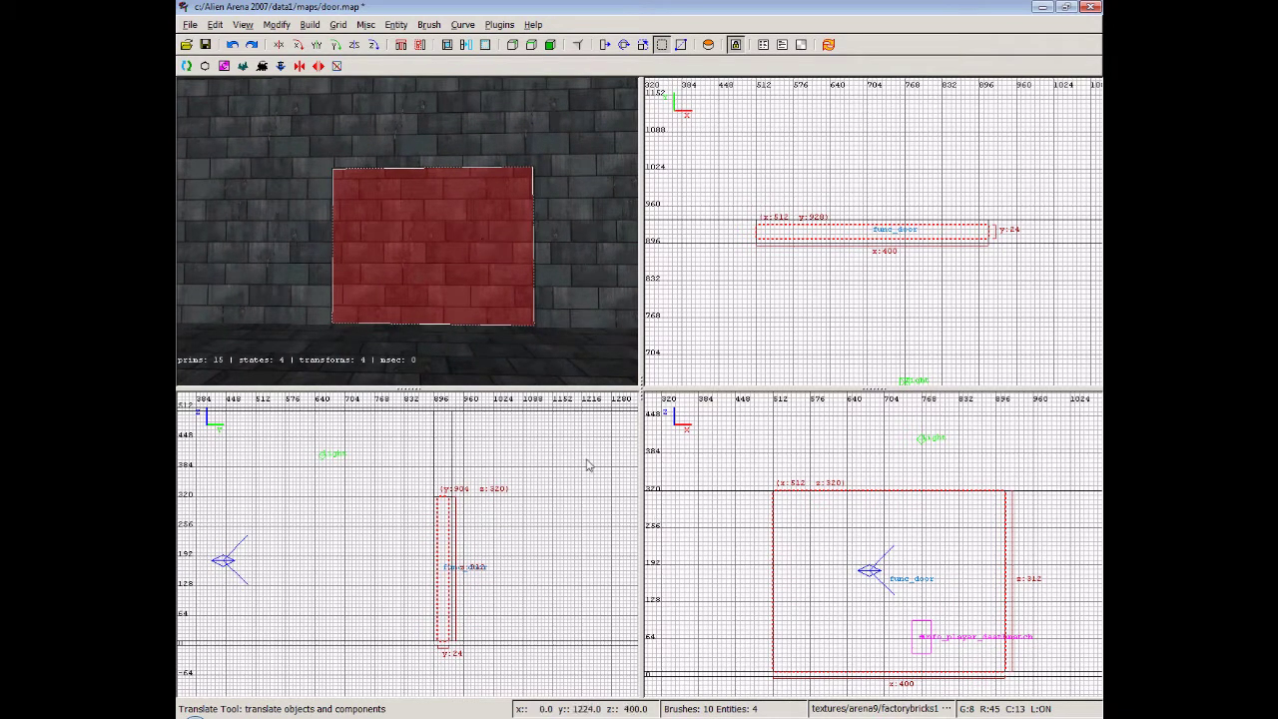
mouse_move(857, 239)
mouse_down()
mouse_move(822, 239)
mouse_move(856, 240)
mouse_up()
key(n)
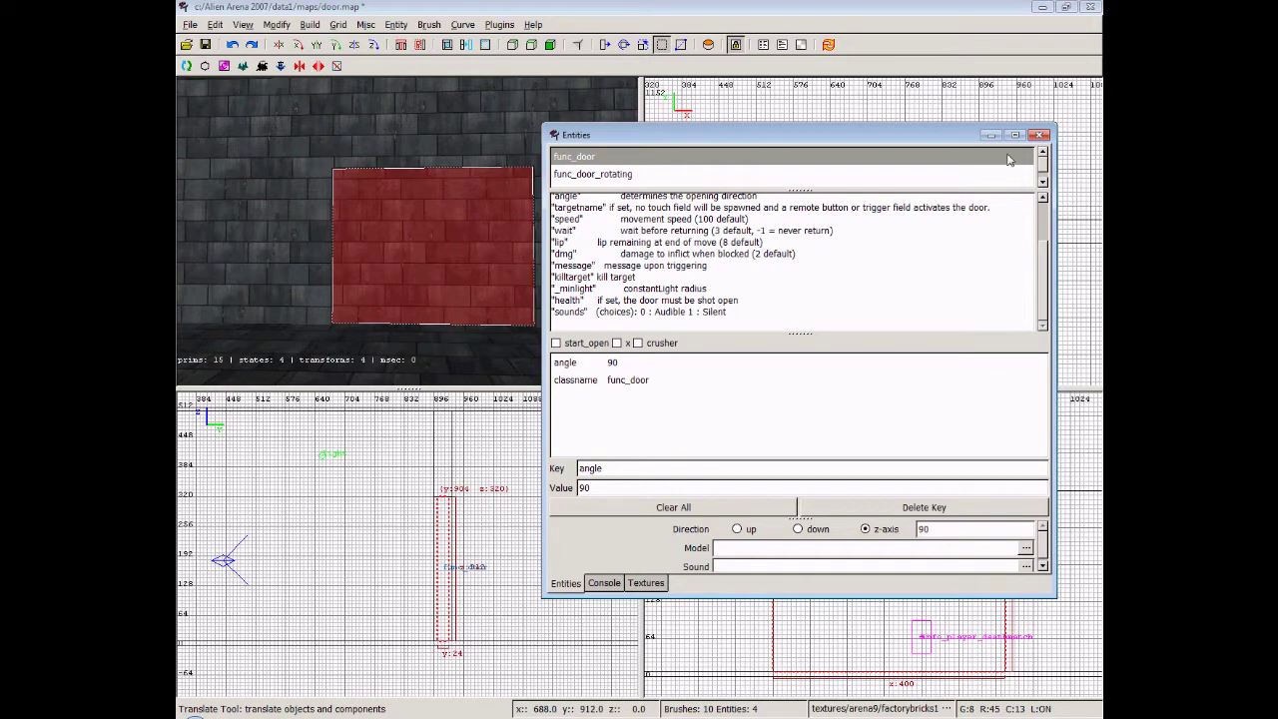
click(1040, 134)
With the grid at 1, slide the door along negative X until a narrow lip remains in the doorway, and undo the move.
click(604, 44)
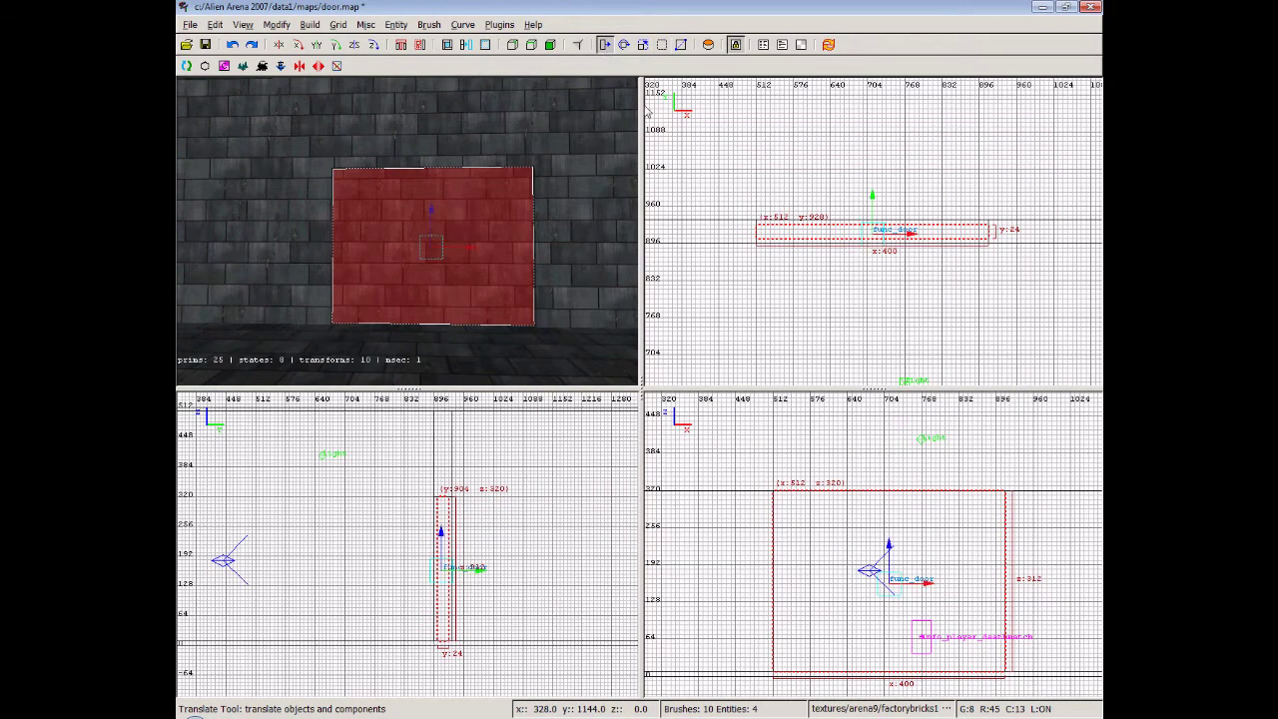
scroll(889, 239, up, 3)
right_drag(890, 240, 1058, 256)
key(1)
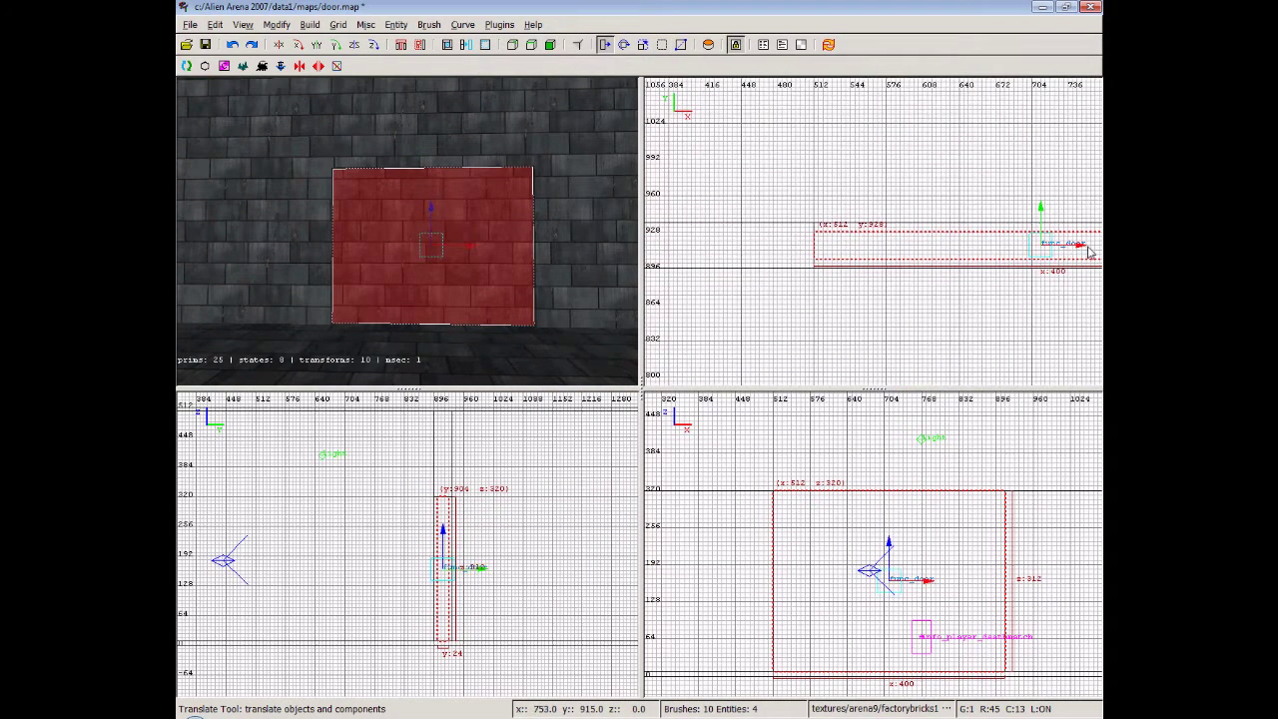
drag(1091, 253, 756, 259)
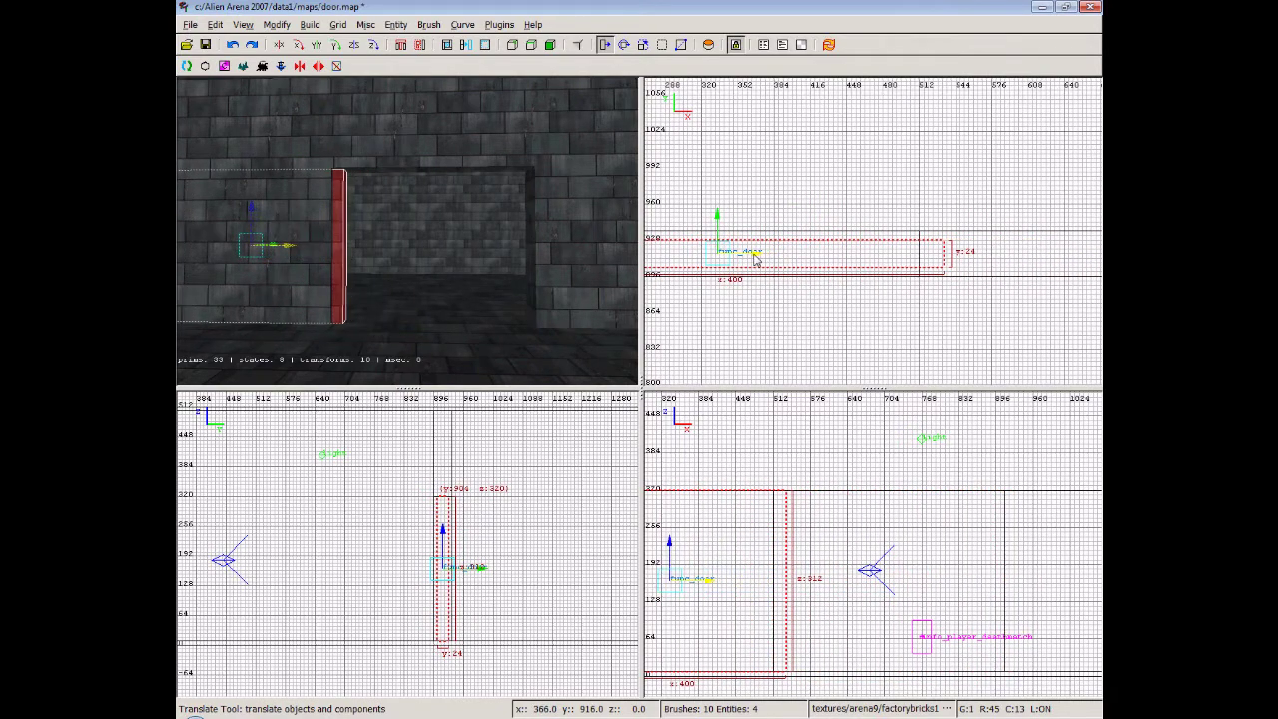
scroll(836, 262, up, 4)
scroll(835, 262, down, 2)
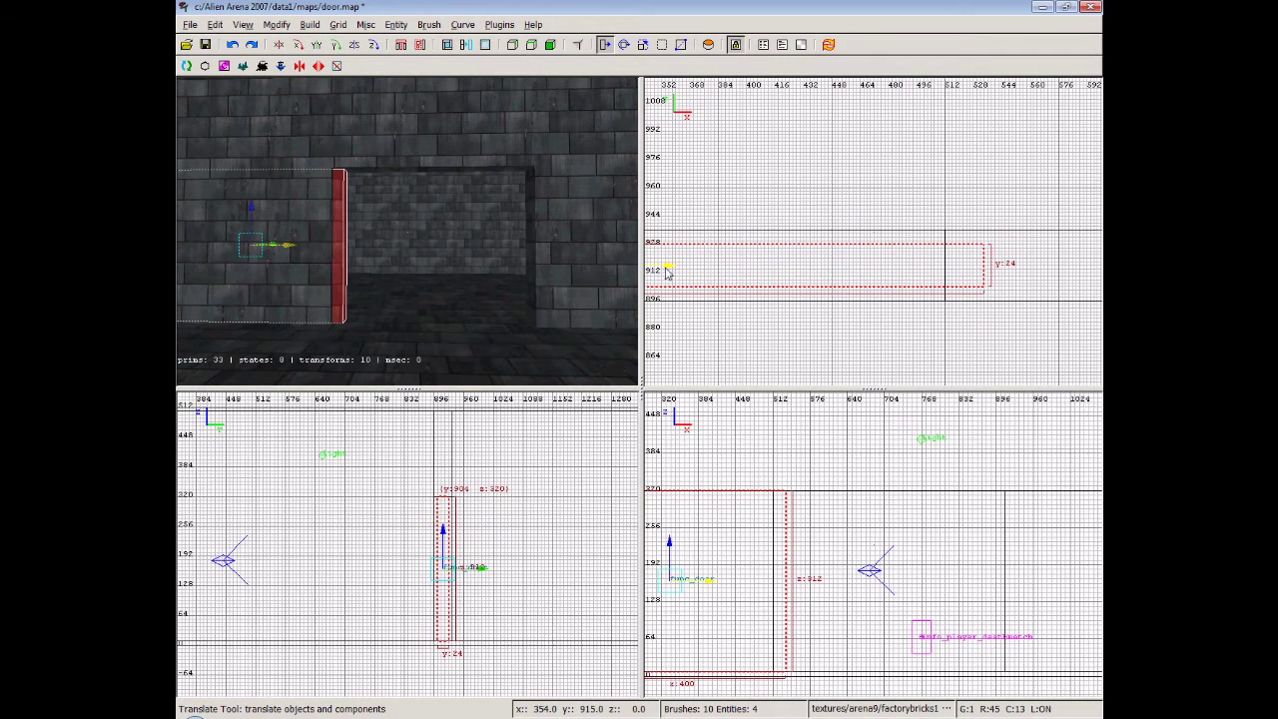
key(ctrl+z)
scroll(809, 293, down, 4)
key(ctrl+z)
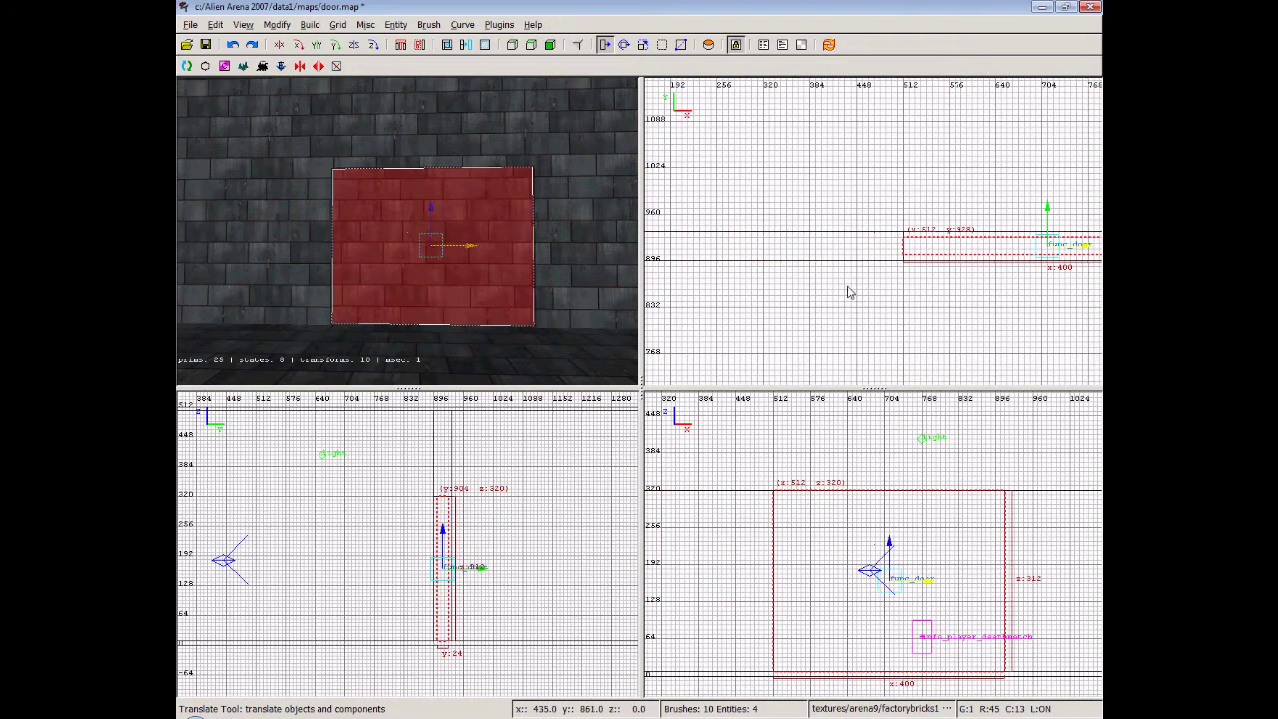
click(663, 46)
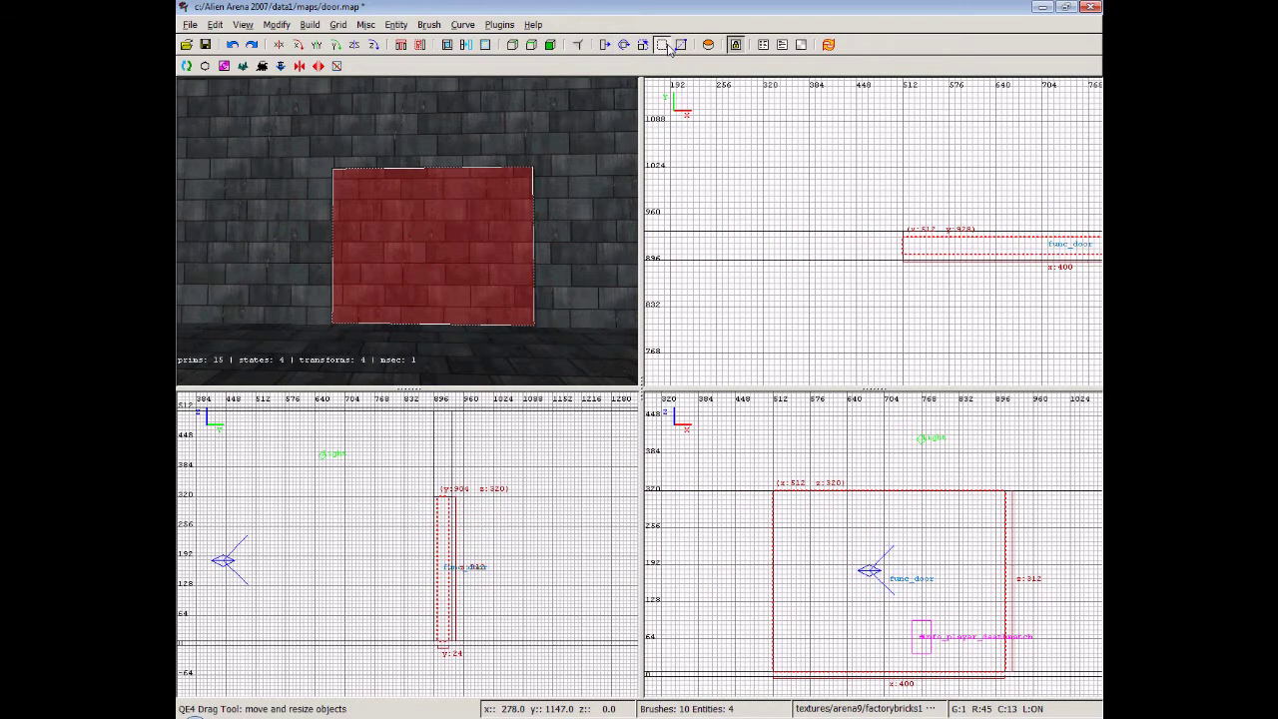
Add the key lip with value 0 to the func_door entity.
key(n)
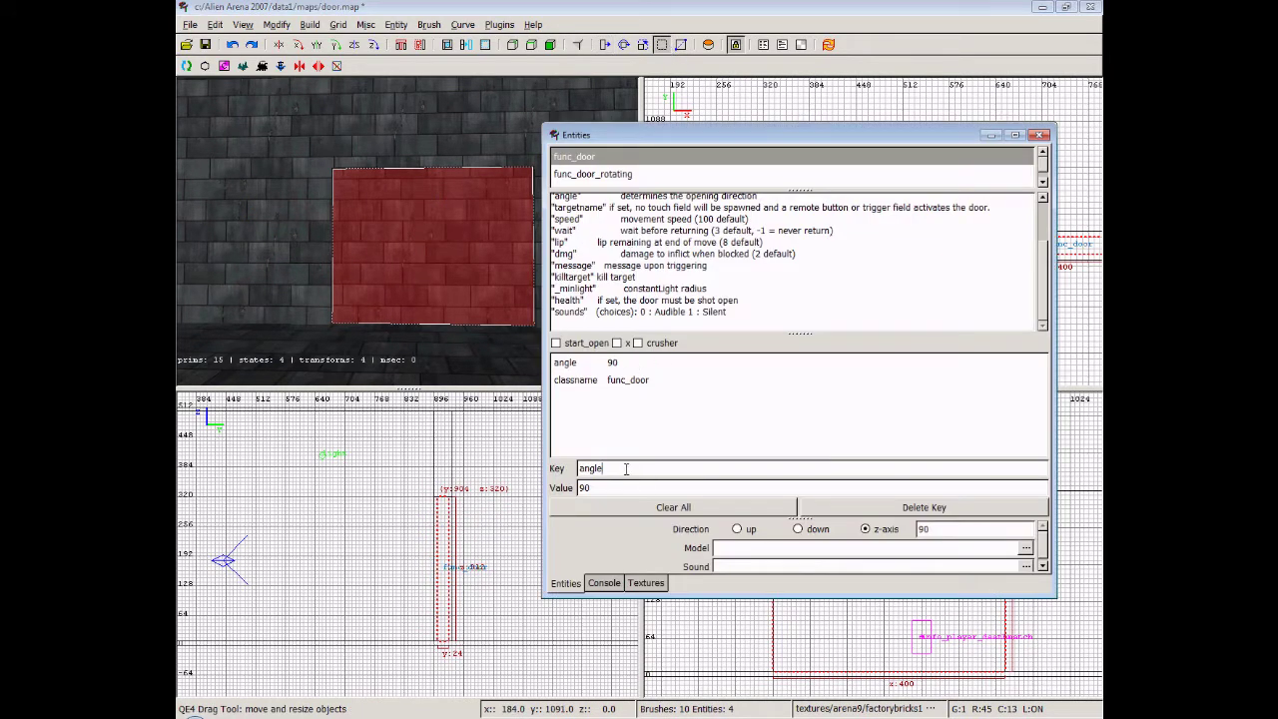
double_click(629, 468)
text(lip)
key(Tab)
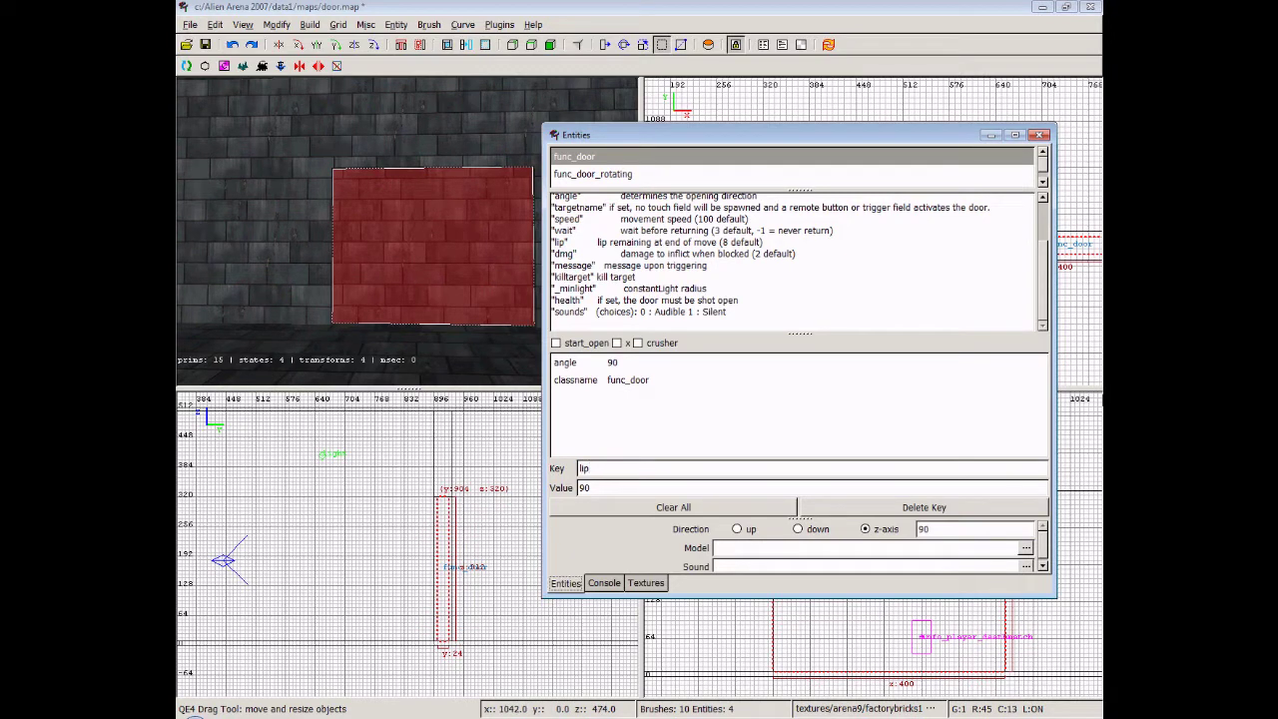
drag(650, 488, 500, 494)
text(0)
key(Return)
Add the key message to the door entity with the value "Well done! You found a secret area!".
drag(621, 466, 579, 469)
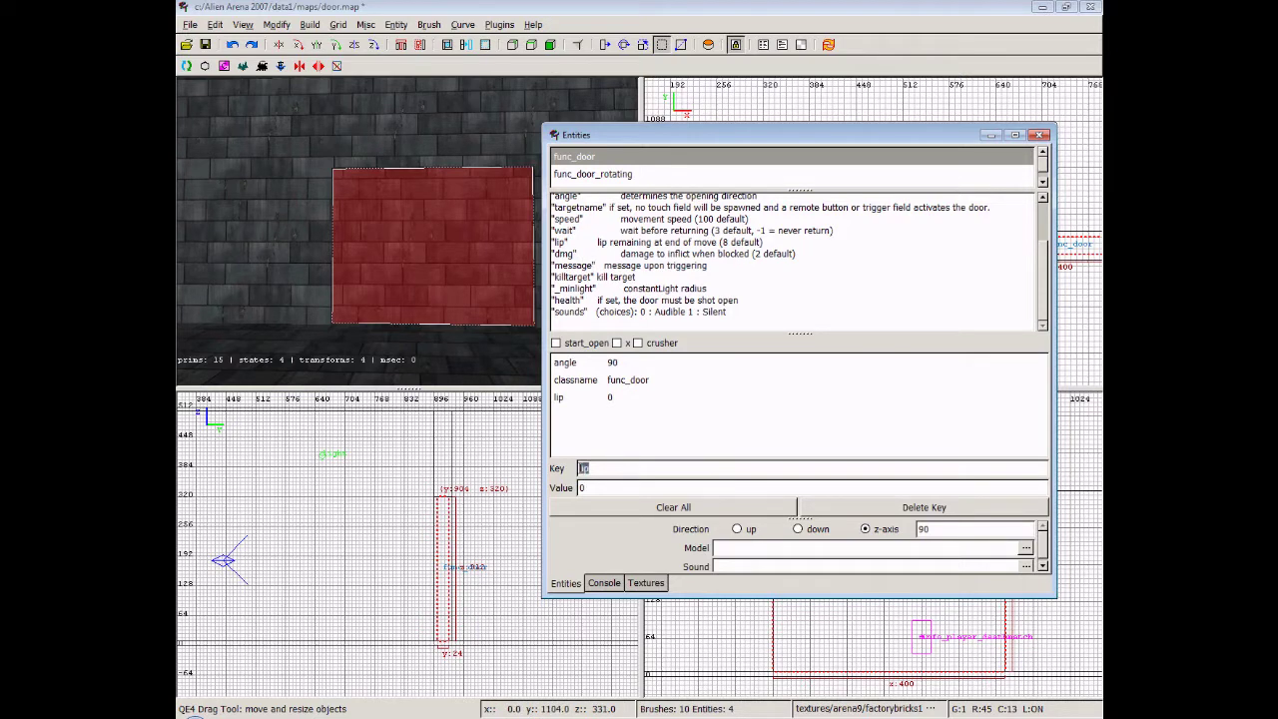
text(message)
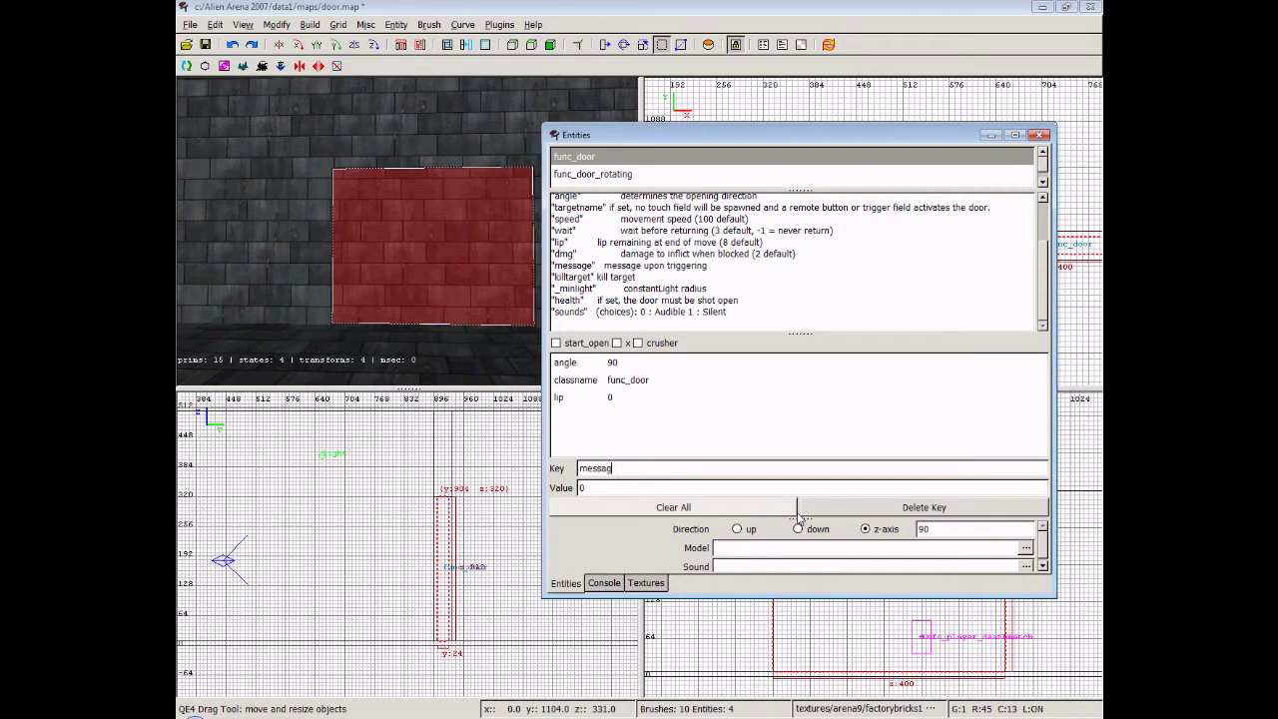
click(756, 488)
drag(756, 489, 520, 491)
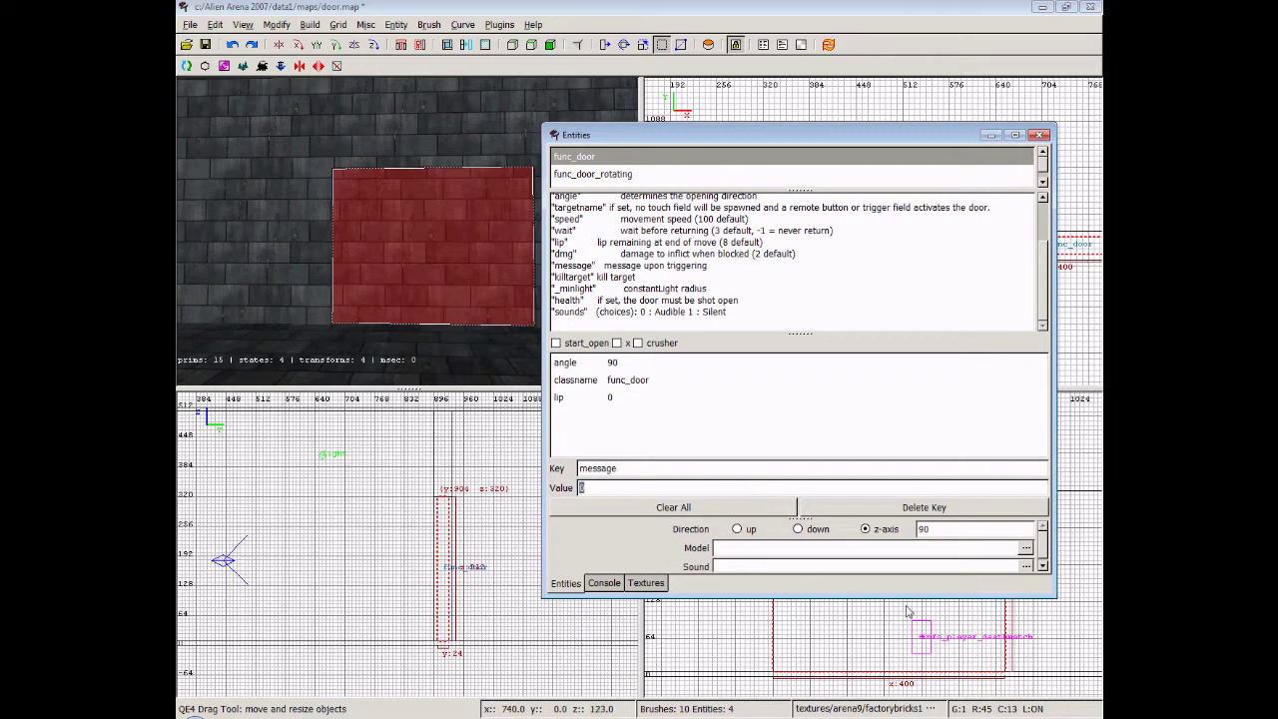
text(Well done! You found a secret area!)
key(Return)
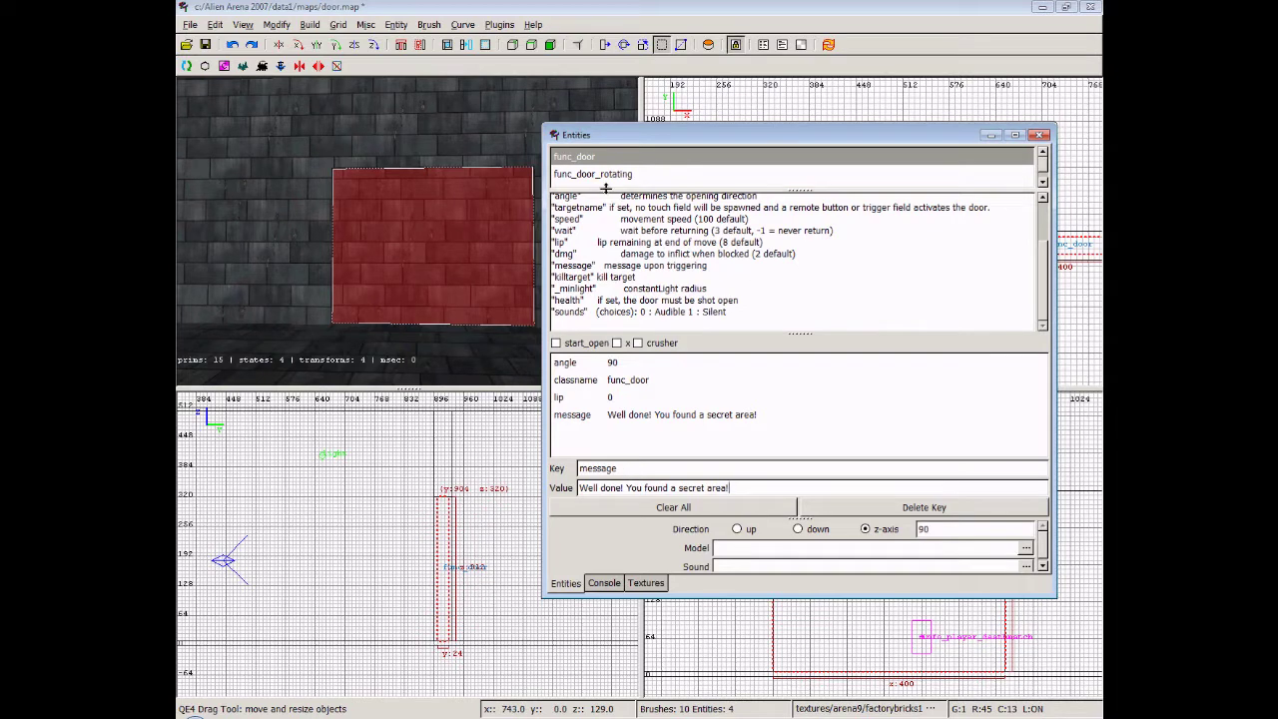
Add the key speed with value 150 to the func_door entity.
click(716, 468)
drag(716, 469, 506, 441)
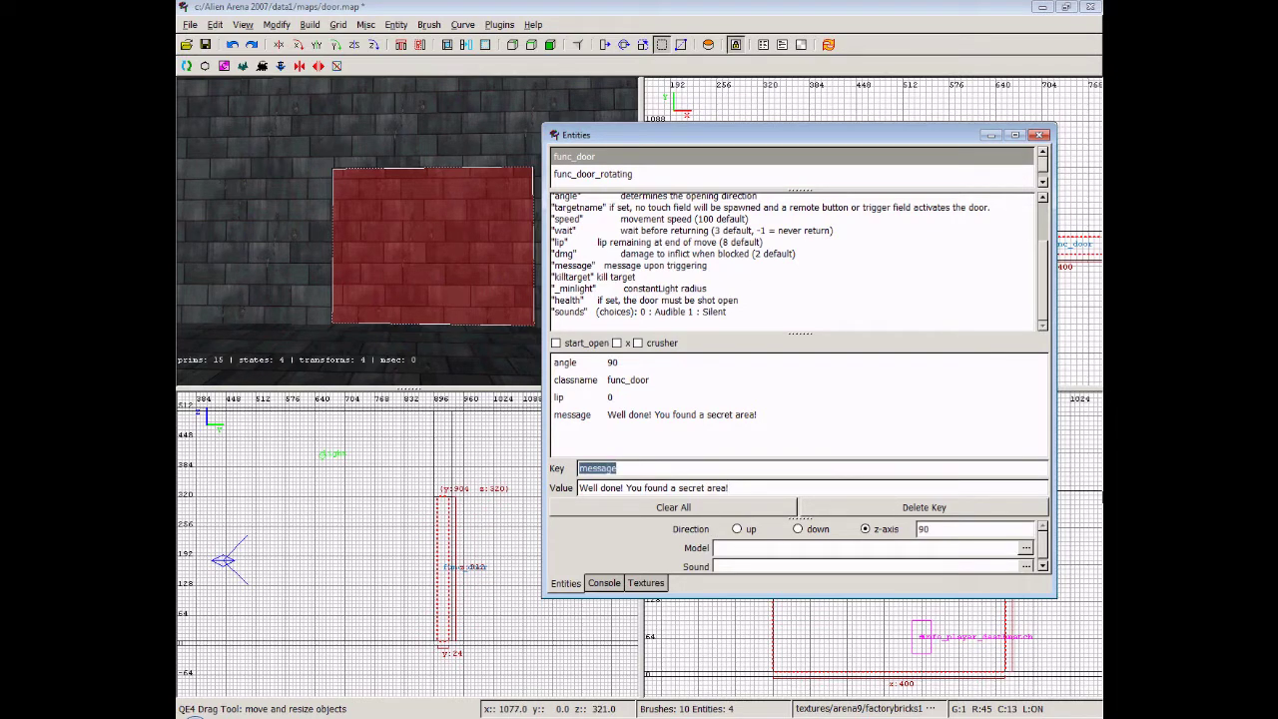
text(speed)
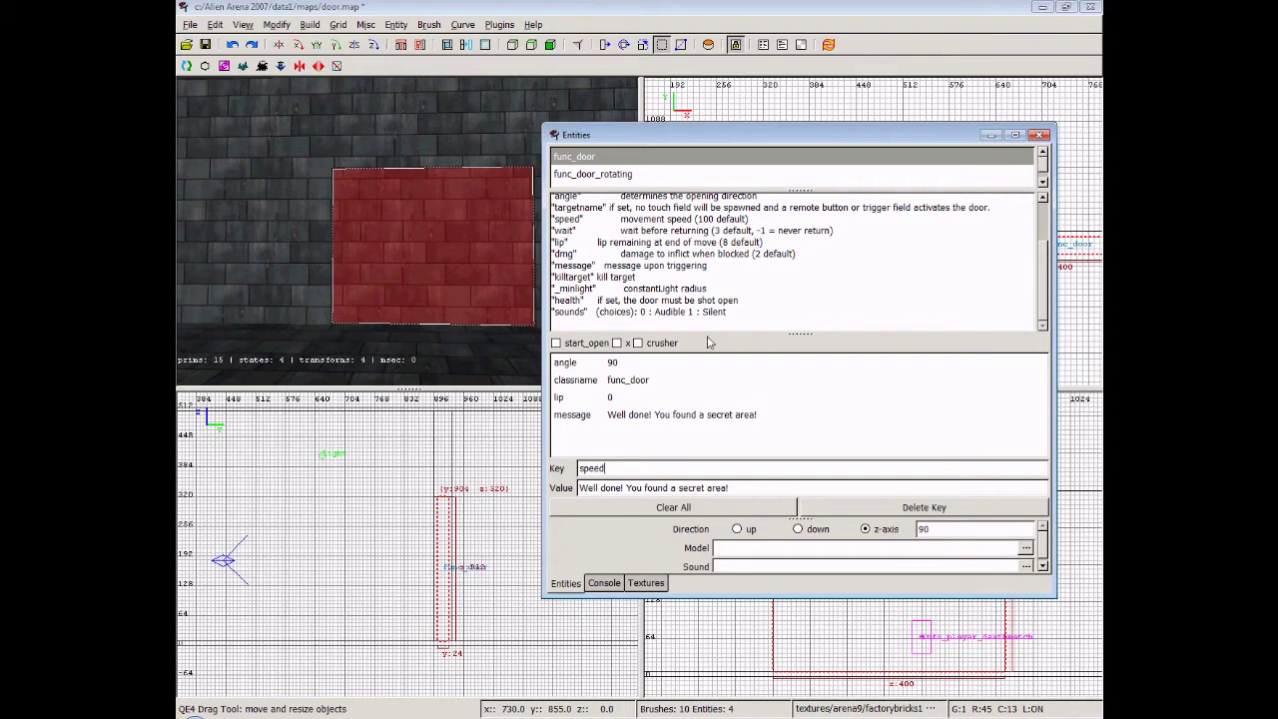
drag(753, 488, 520, 493)
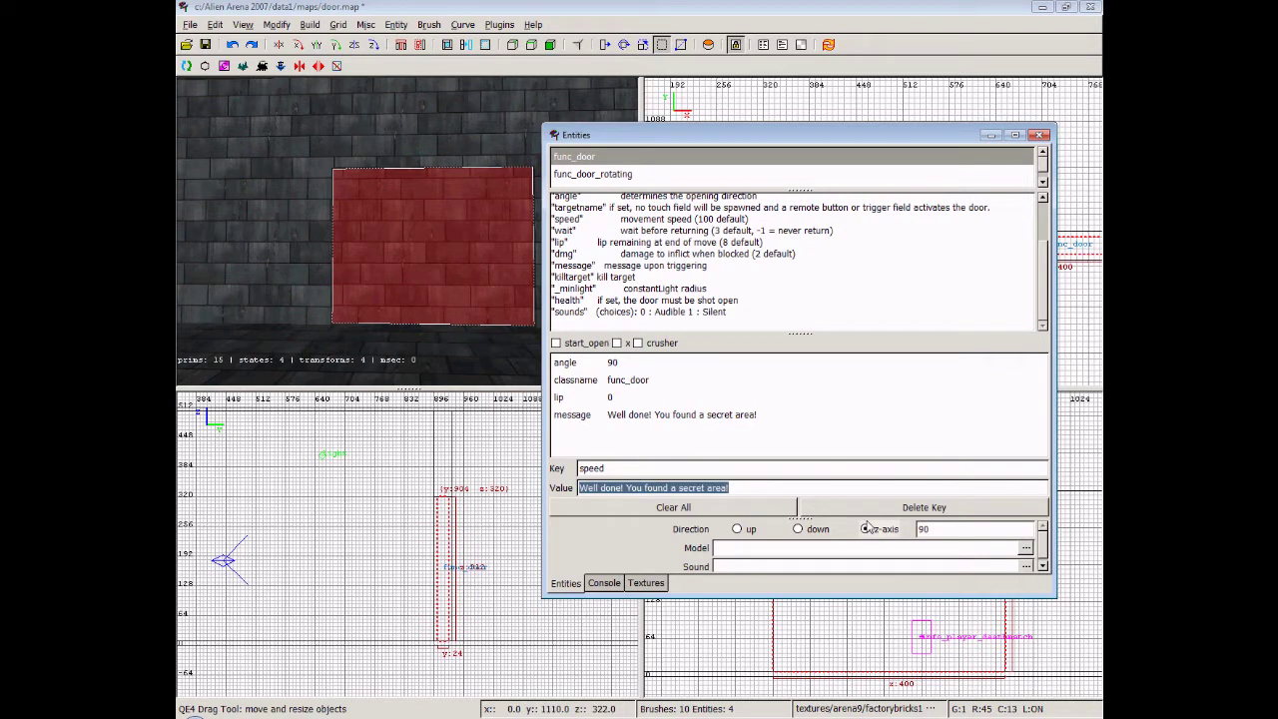
text(150)
key(Return)
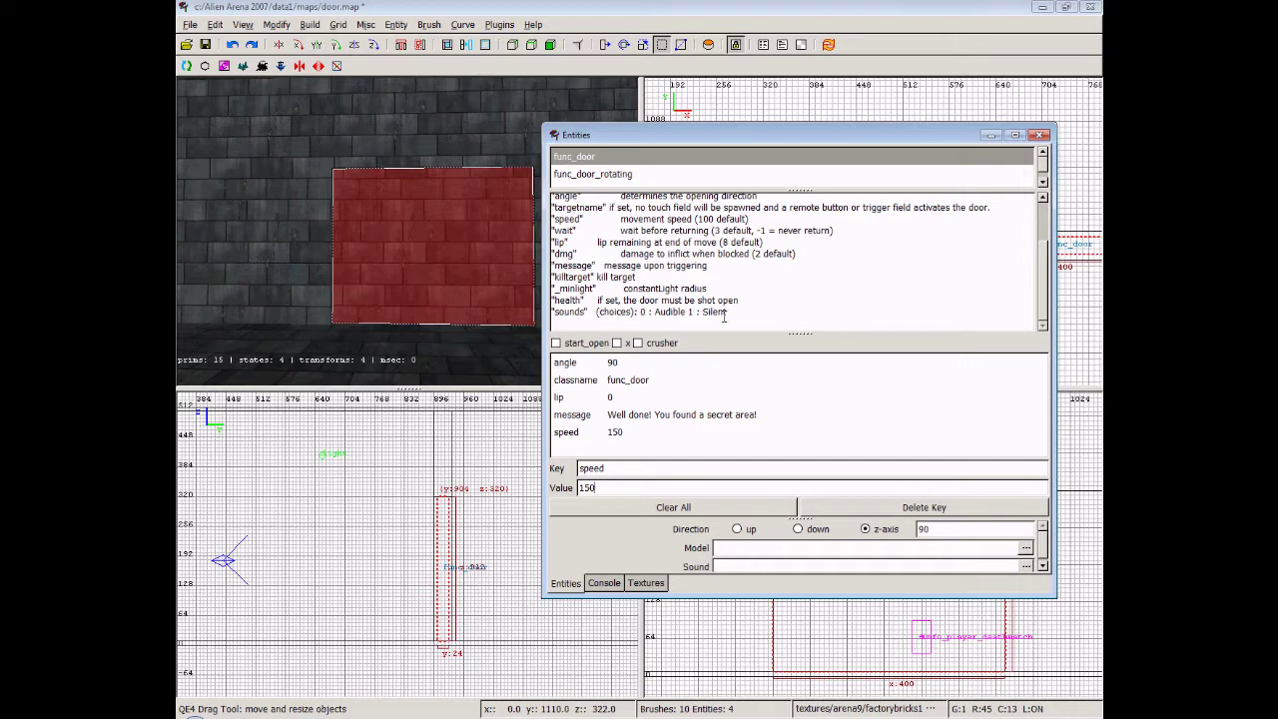
Close the door's entity properties, deselect the door and save the map.
drag(739, 299, 532, 300)
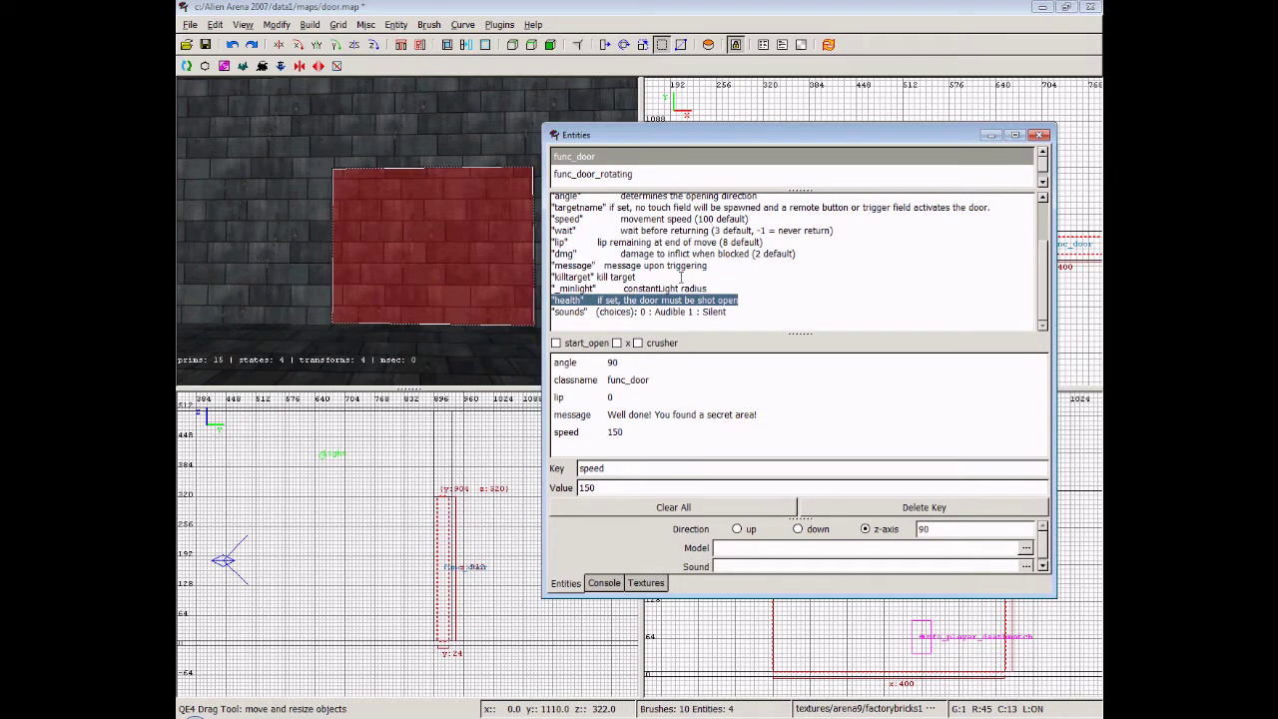
click(1041, 135)
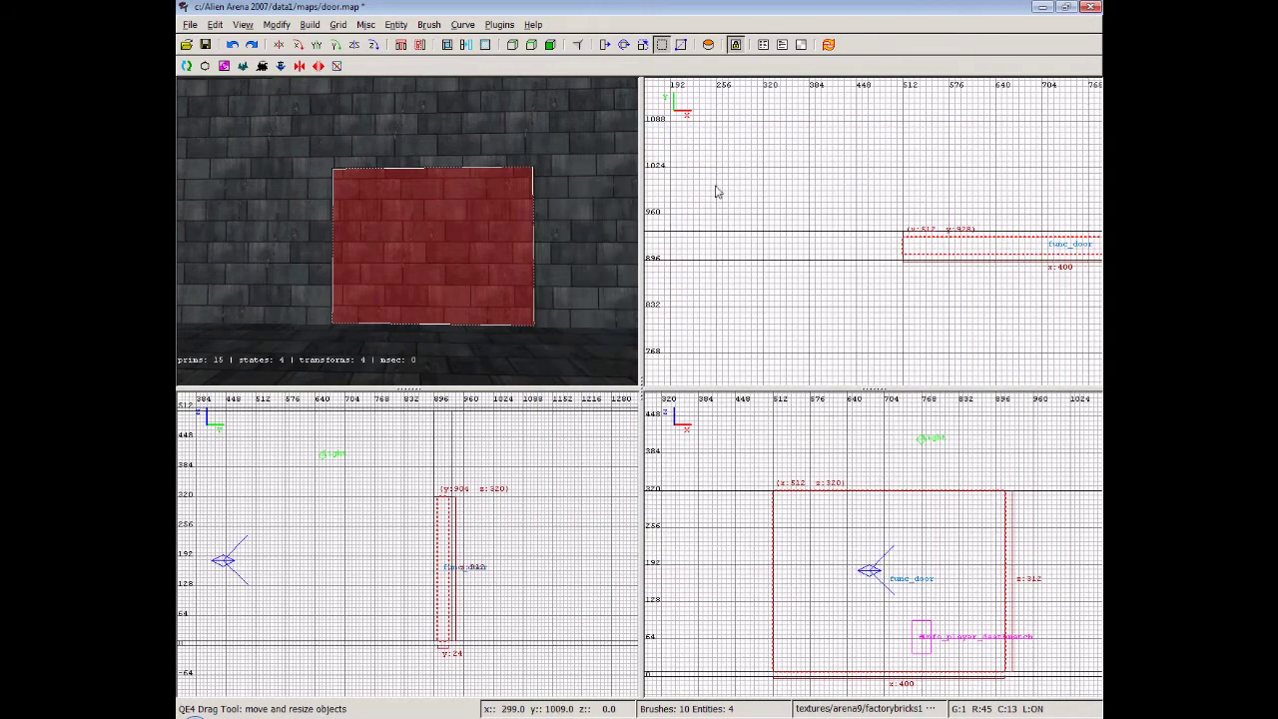
key(Escape)
key(alt+f)
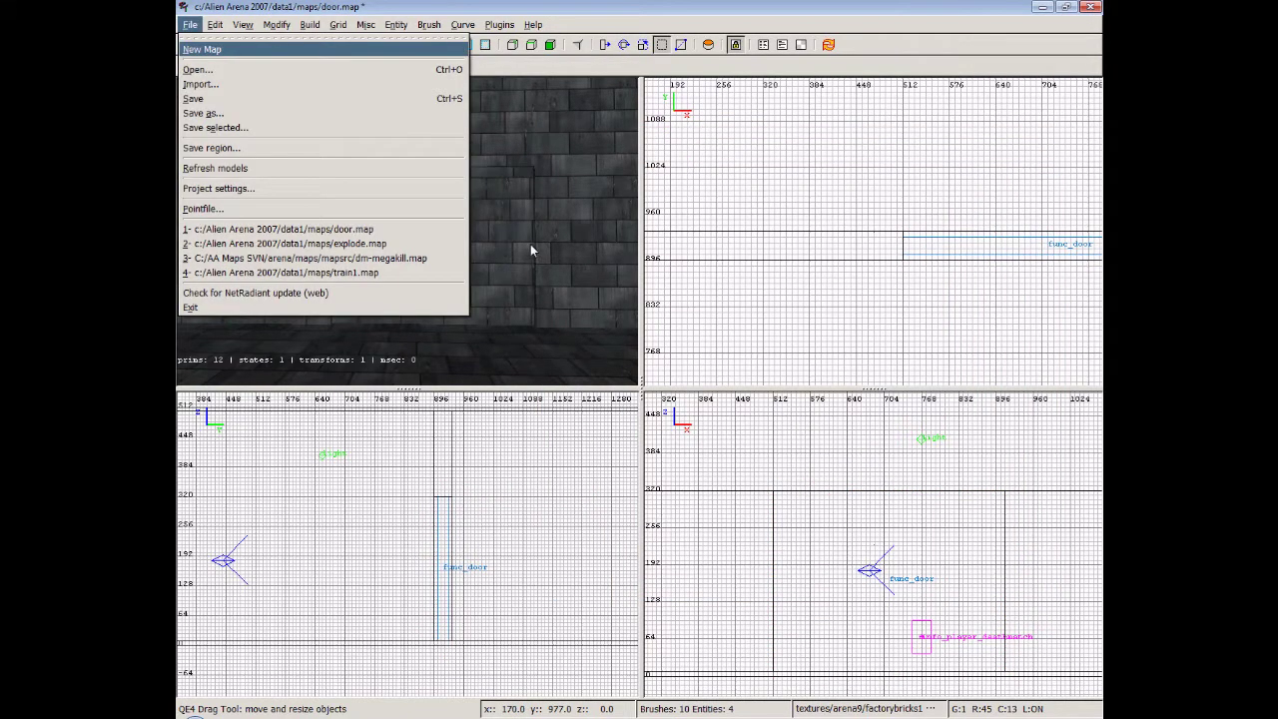
key(Escape)
right_click(512, 276)
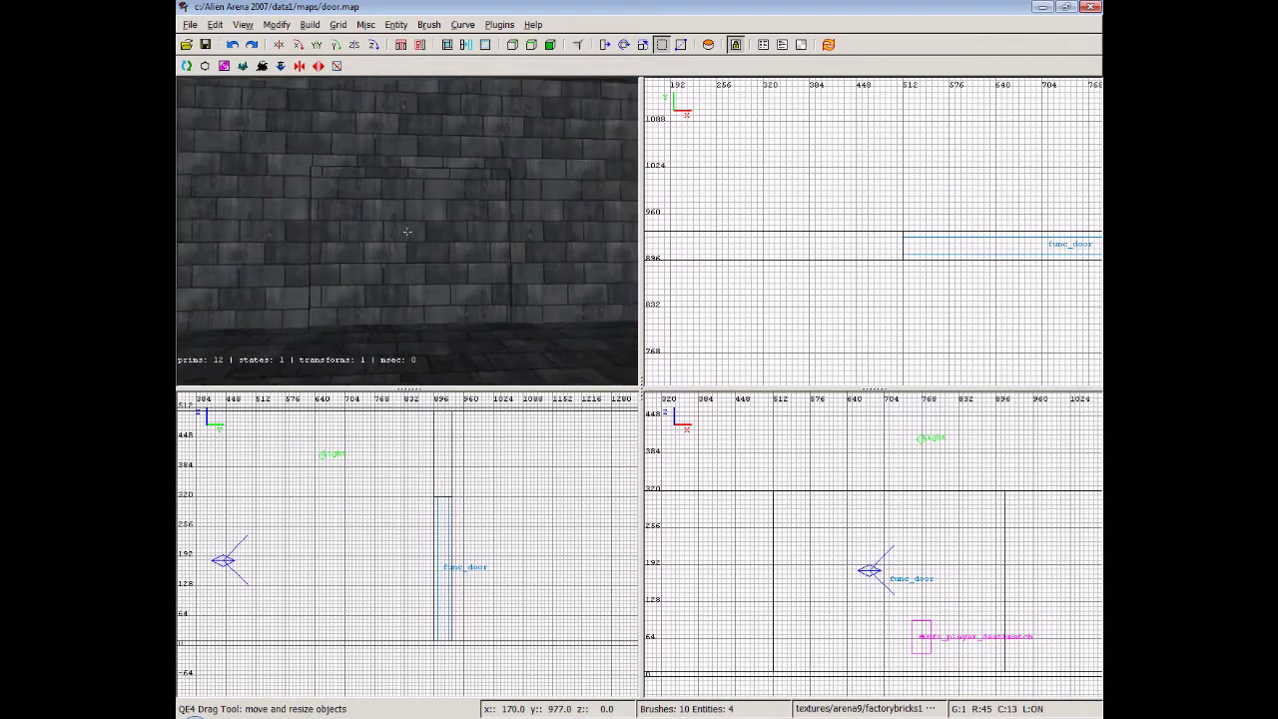
key(Up)
key(Right)
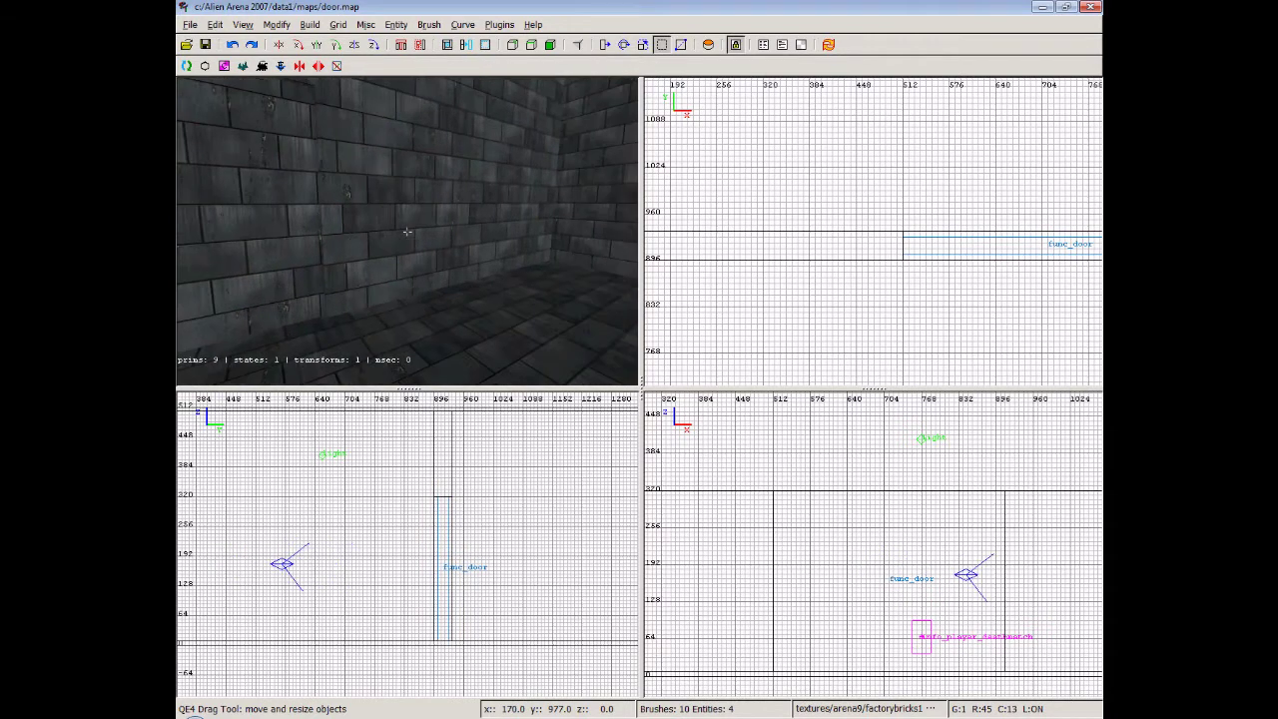
key(Down)
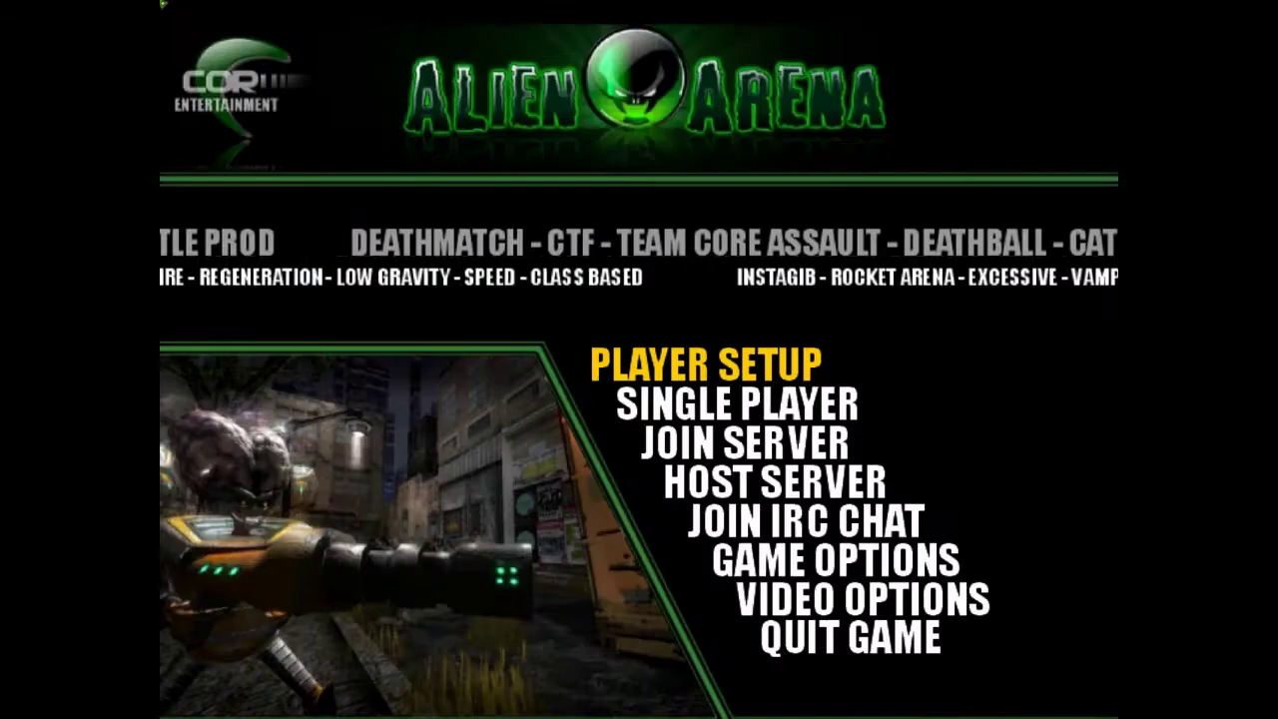
Switch to Alien Arena, load the map door from the console and walk up to the sliding door.
text(map room)
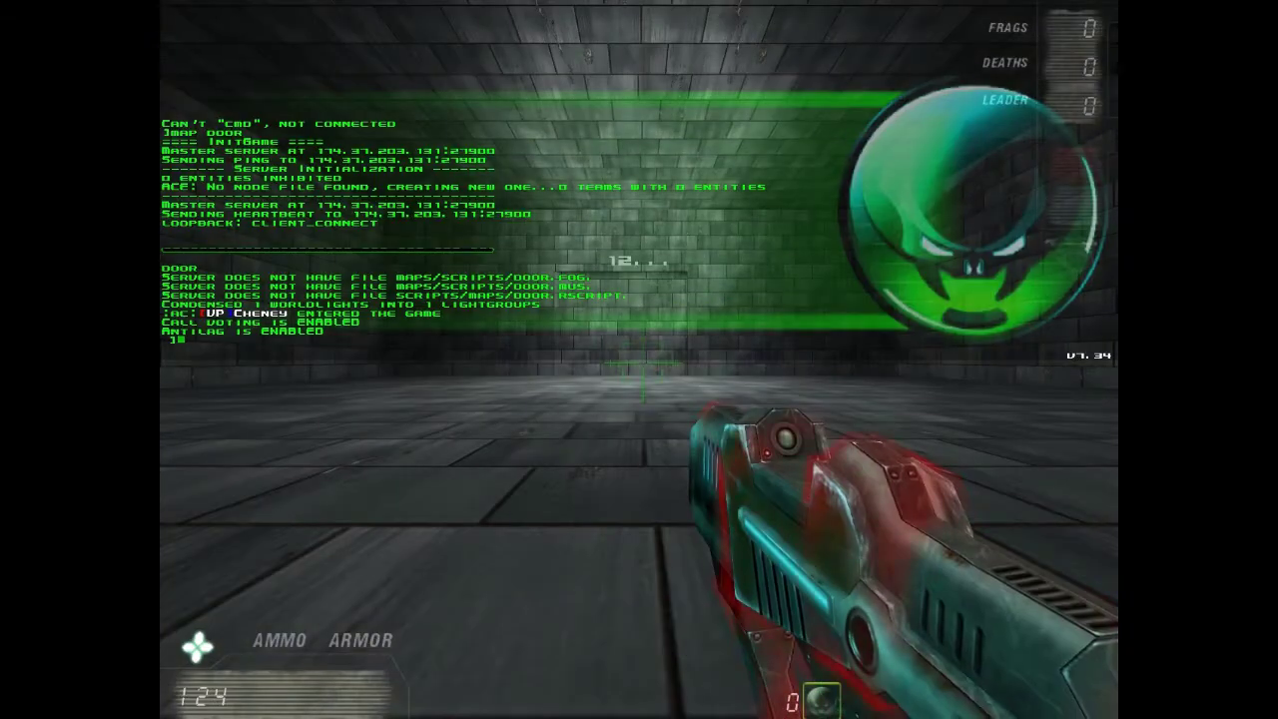
key(w)
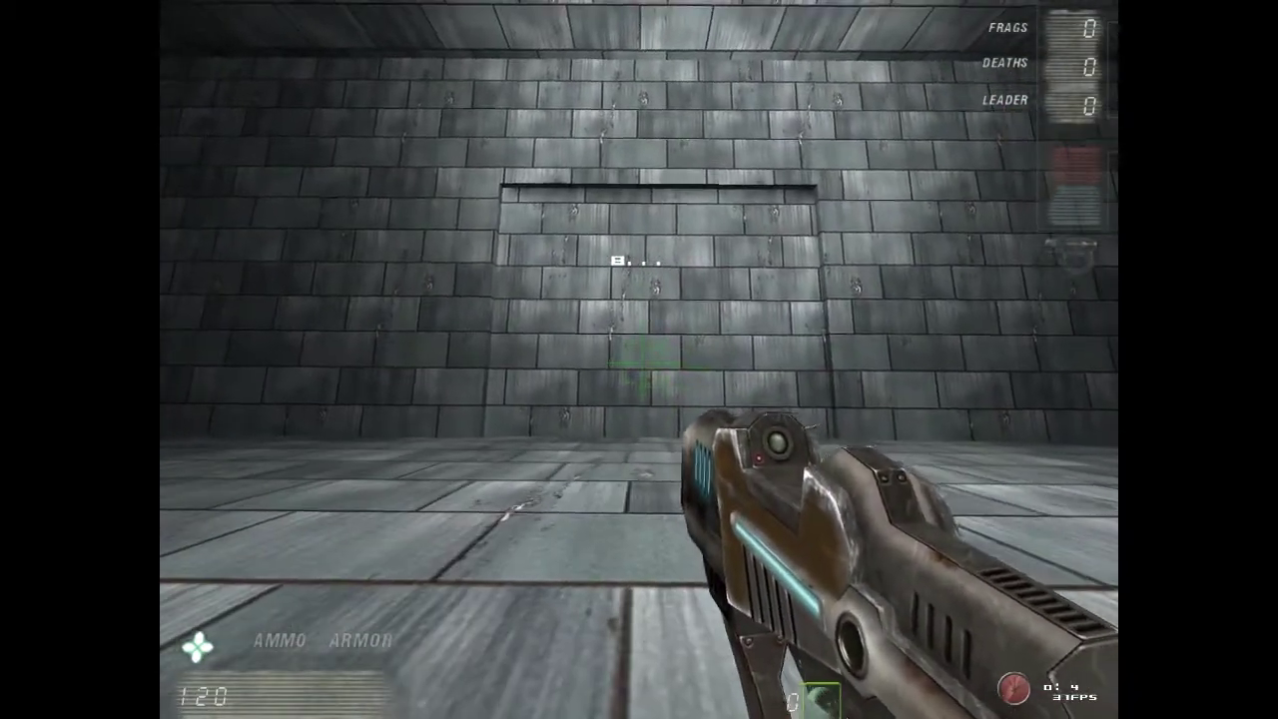
key(w)
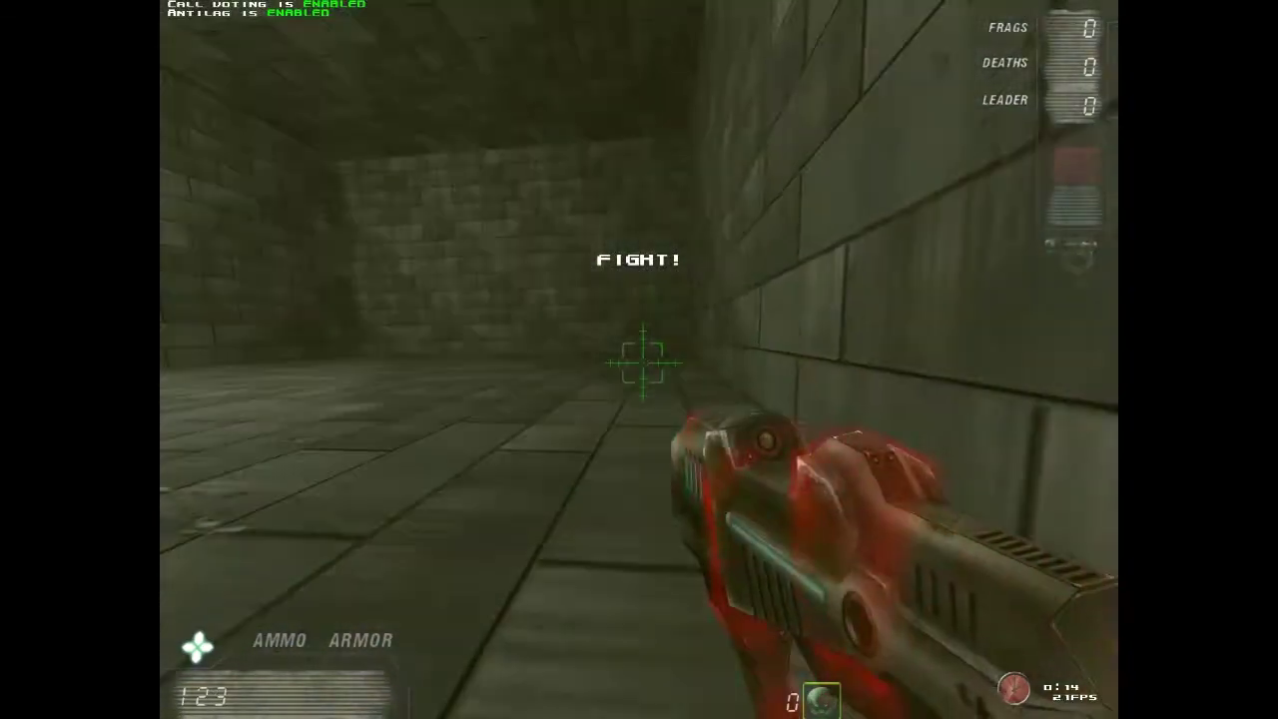
key(w)
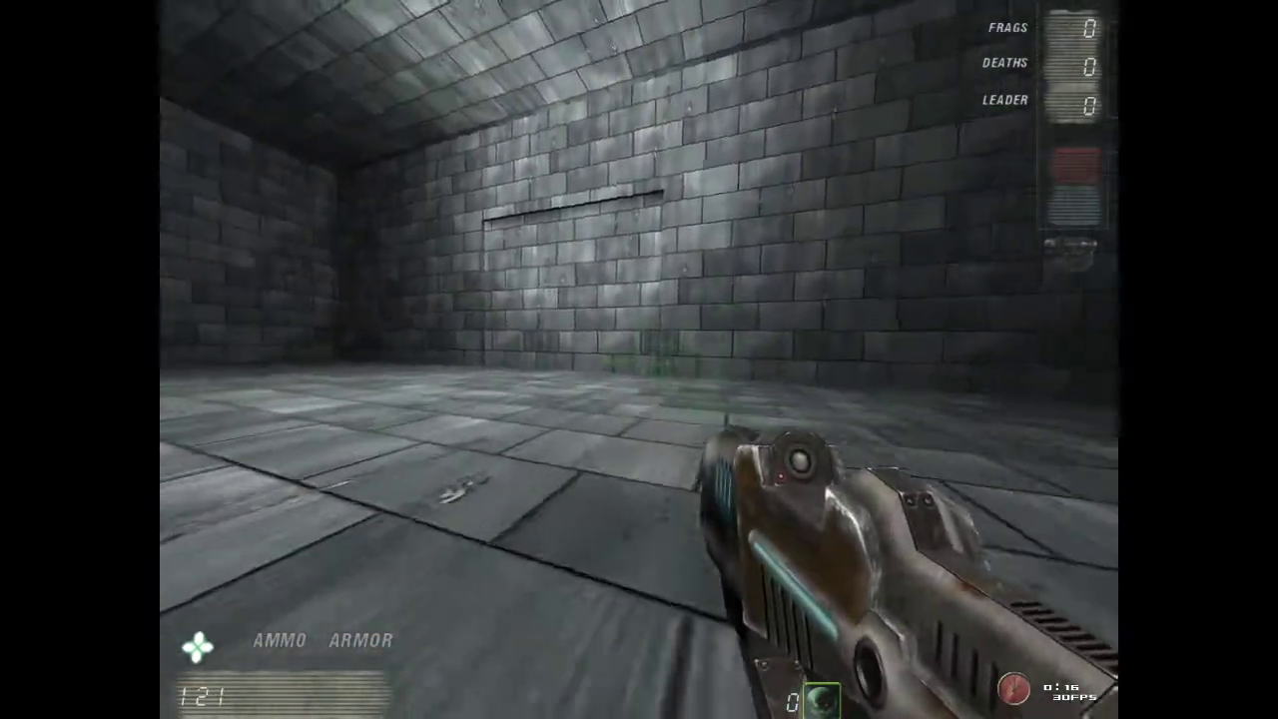
key(w)
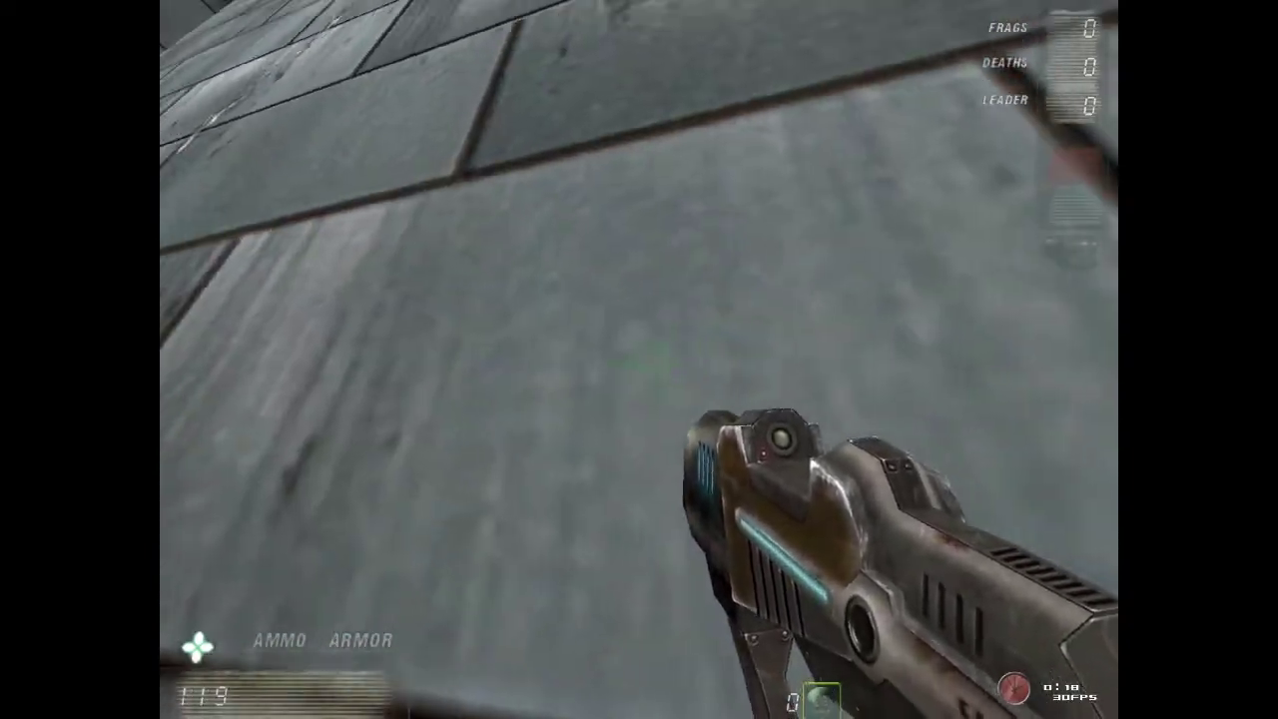
Examine the door in the game from close range and a few steps back to check whether it slides open.
click(643, 362)
click(643, 362)
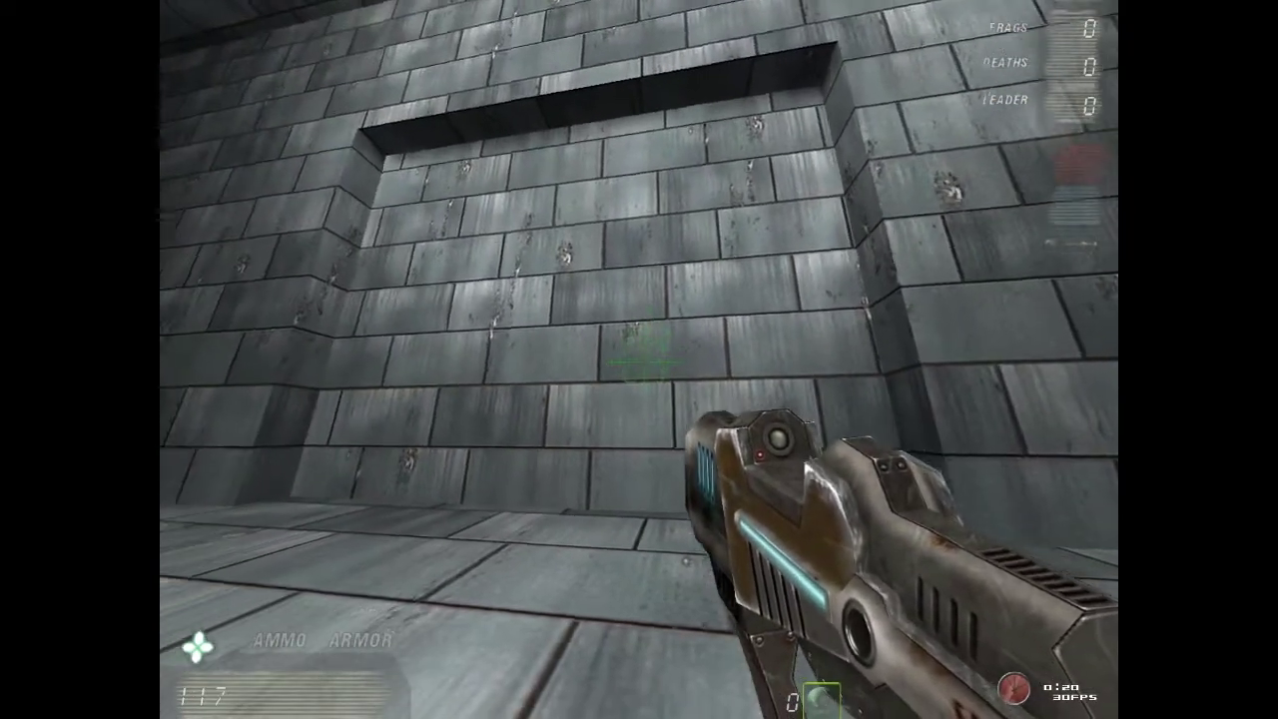
key(s)
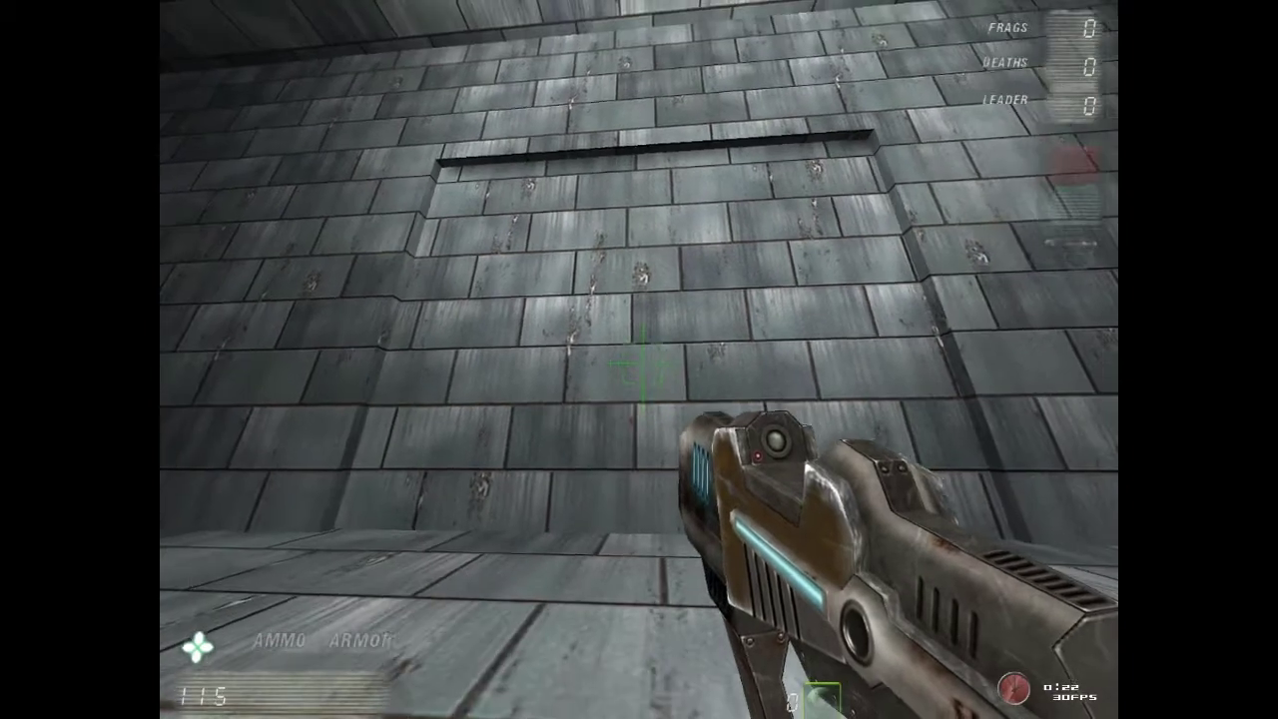
click(644, 365)
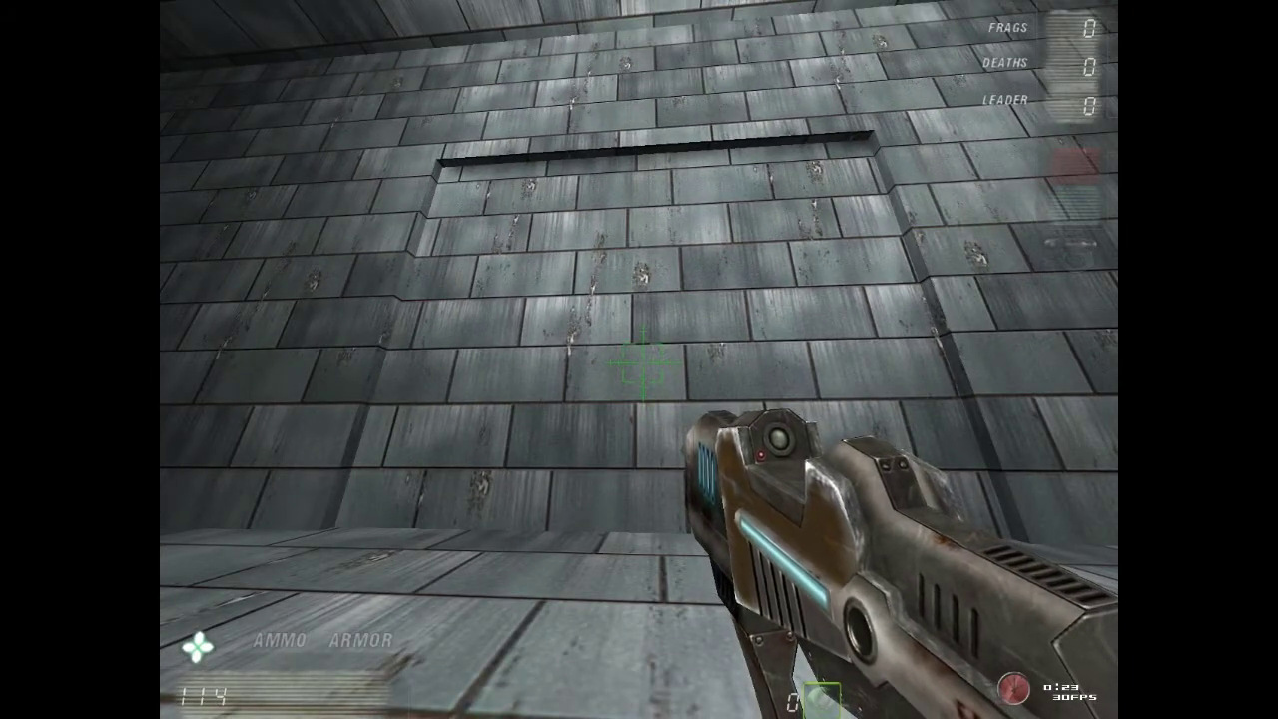
click(644, 361)
click(643, 364)
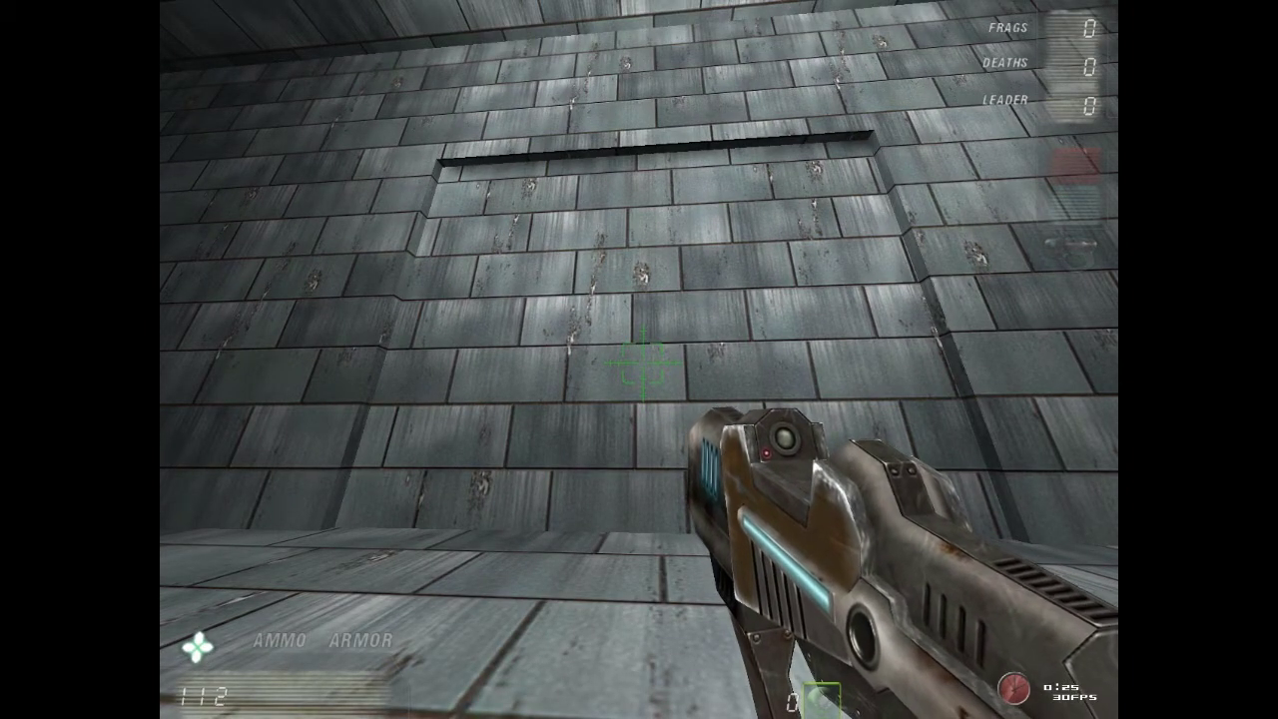
click(643, 364)
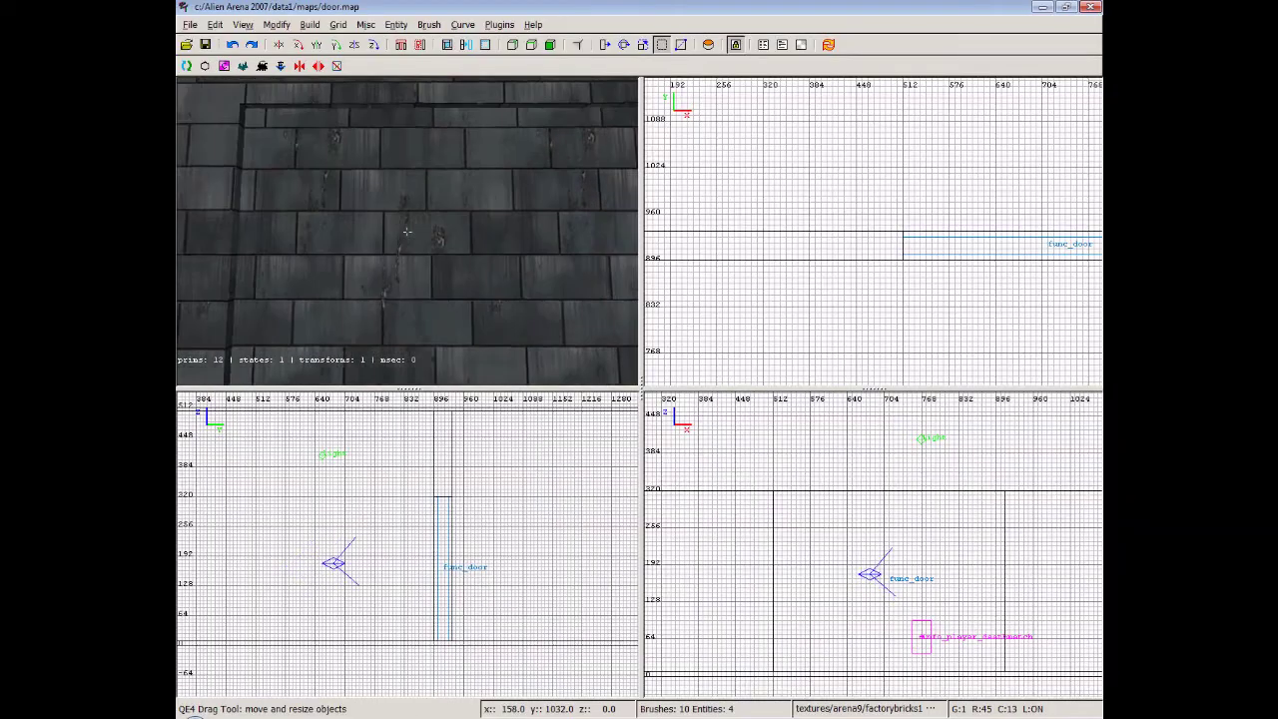
Back in the map editor, set the func_door's angle key to 360, close its properties and save the map.
key(Down)
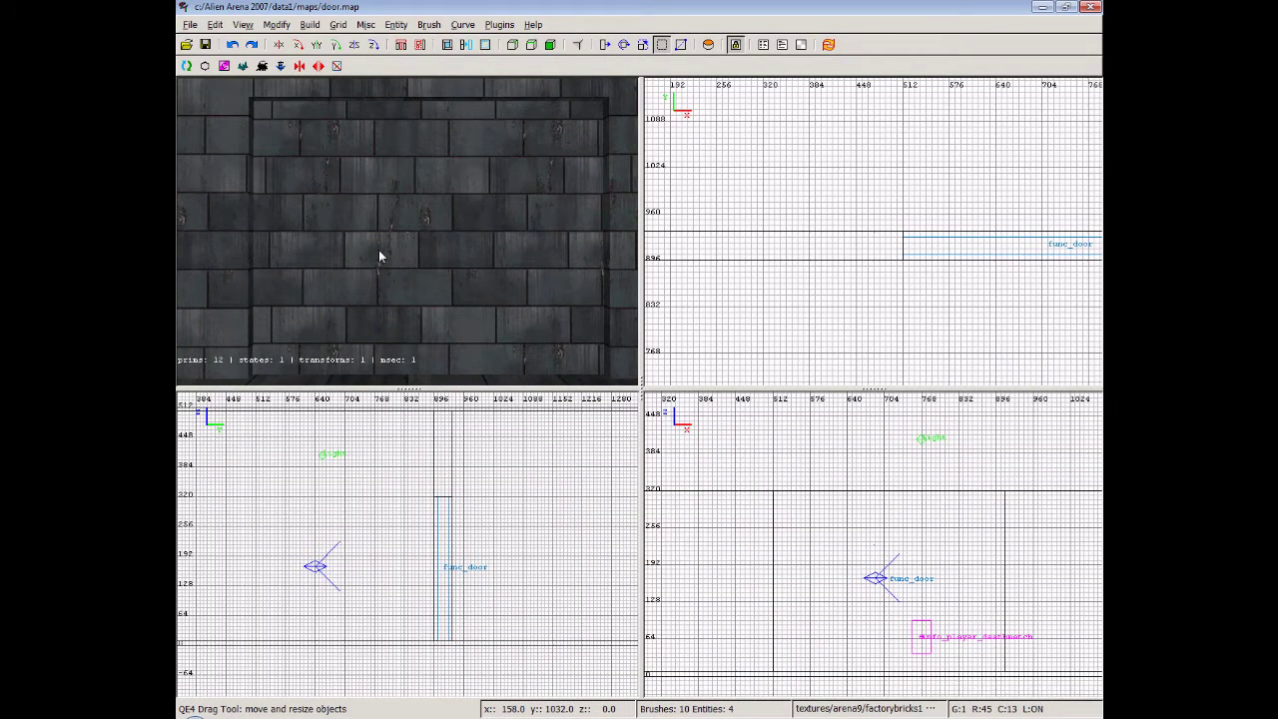
shift+click(378, 250)
key(n)
click(619, 372)
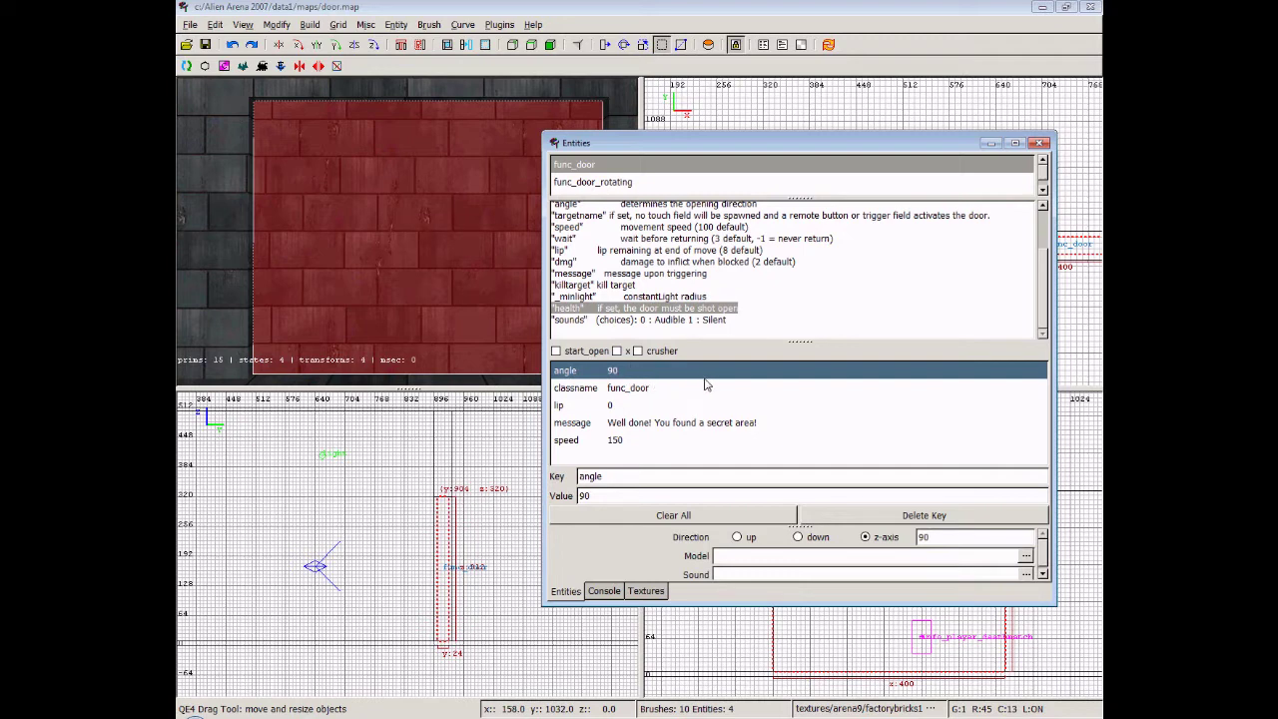
click(653, 495)
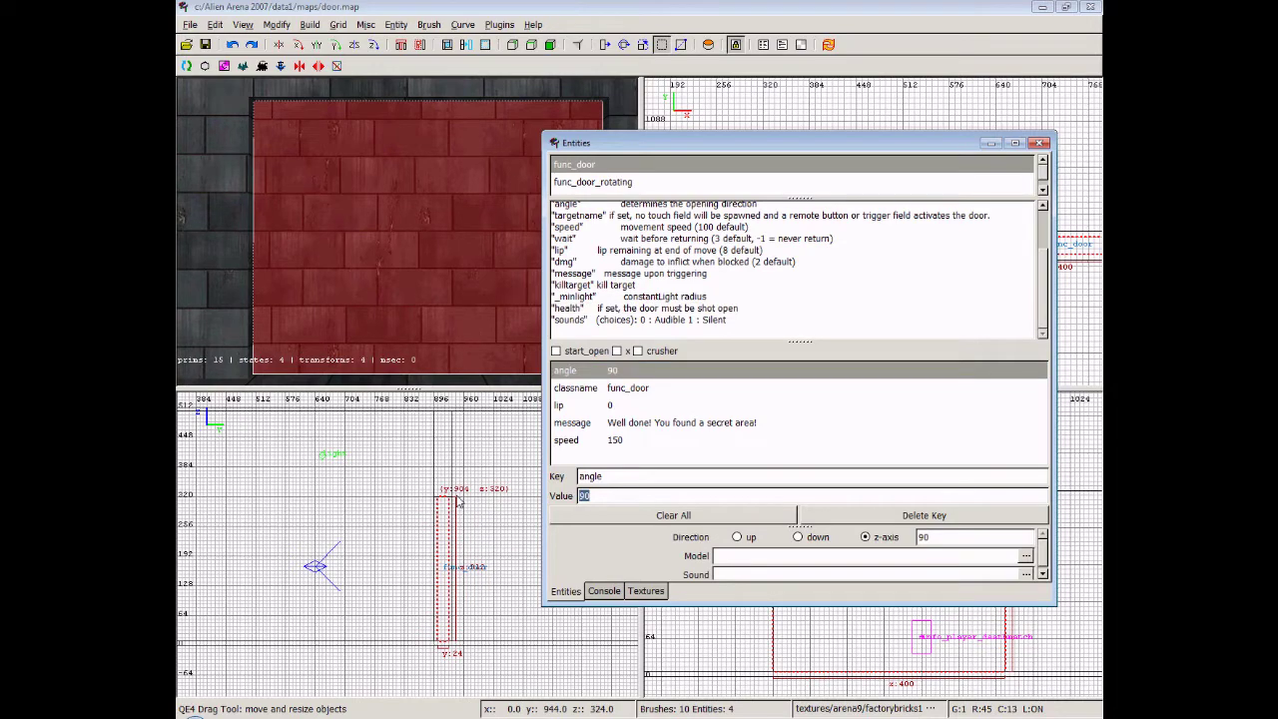
text(360)
key(Return)
click(1040, 143)
key(alt+f)
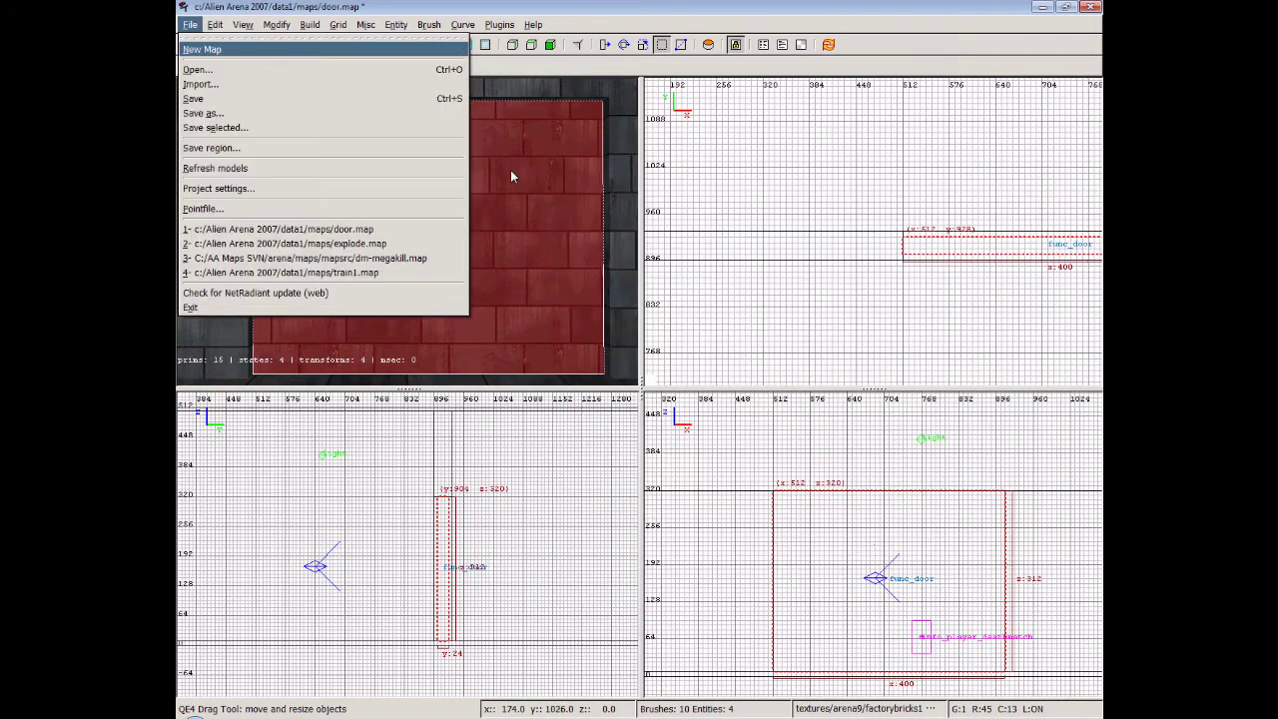
key(Escape)
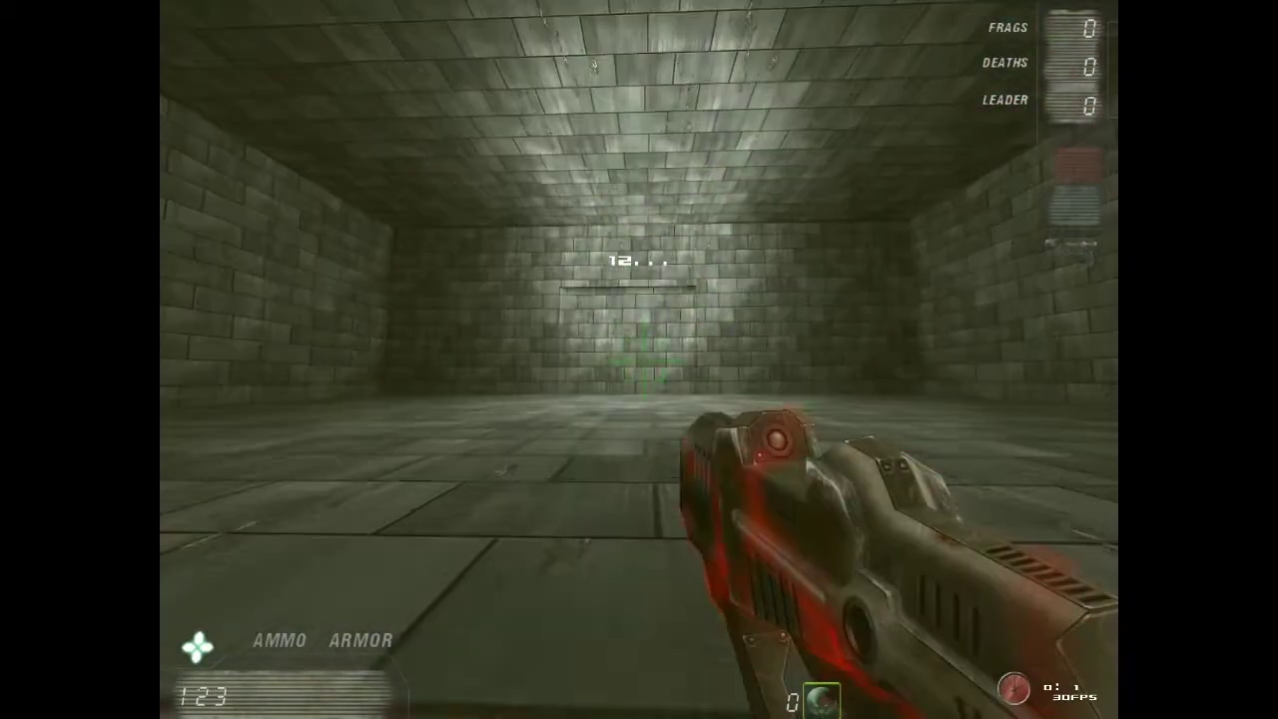
Switch to Alien Arena and walk through the sliding door to test that it opens with the new angle.
key(w)
click(639, 359)
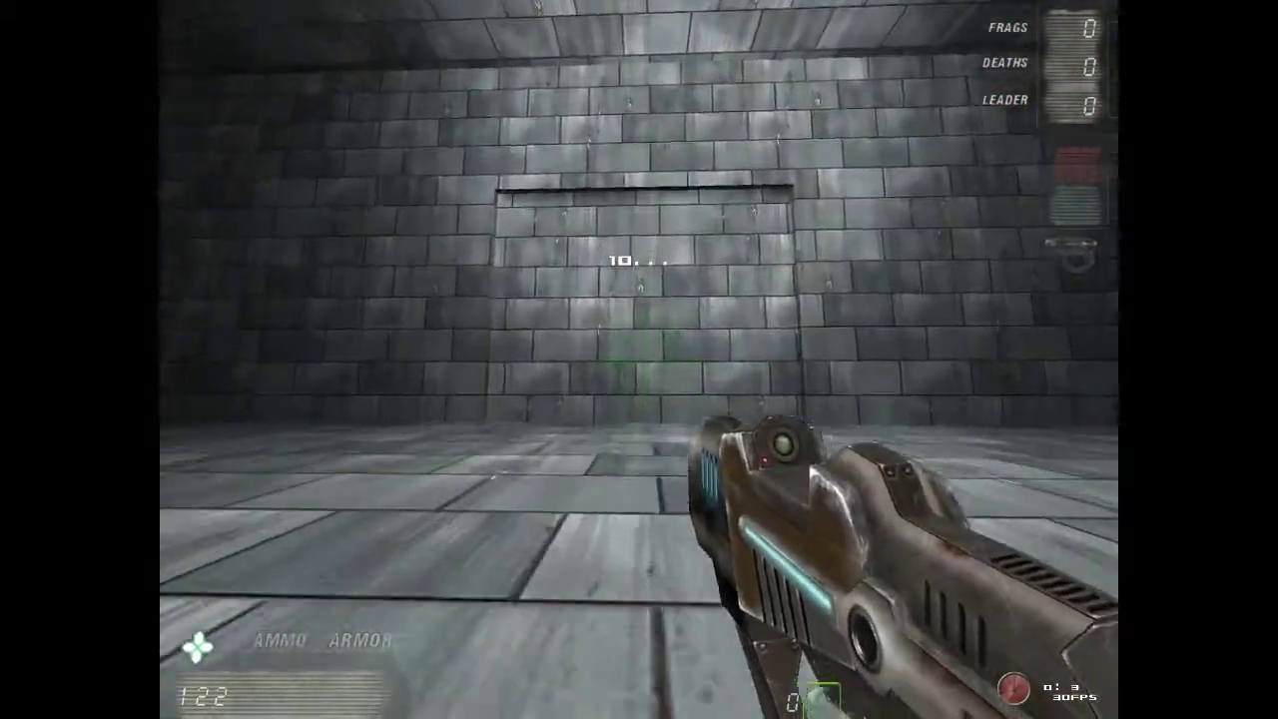
click(639, 360)
key(w)
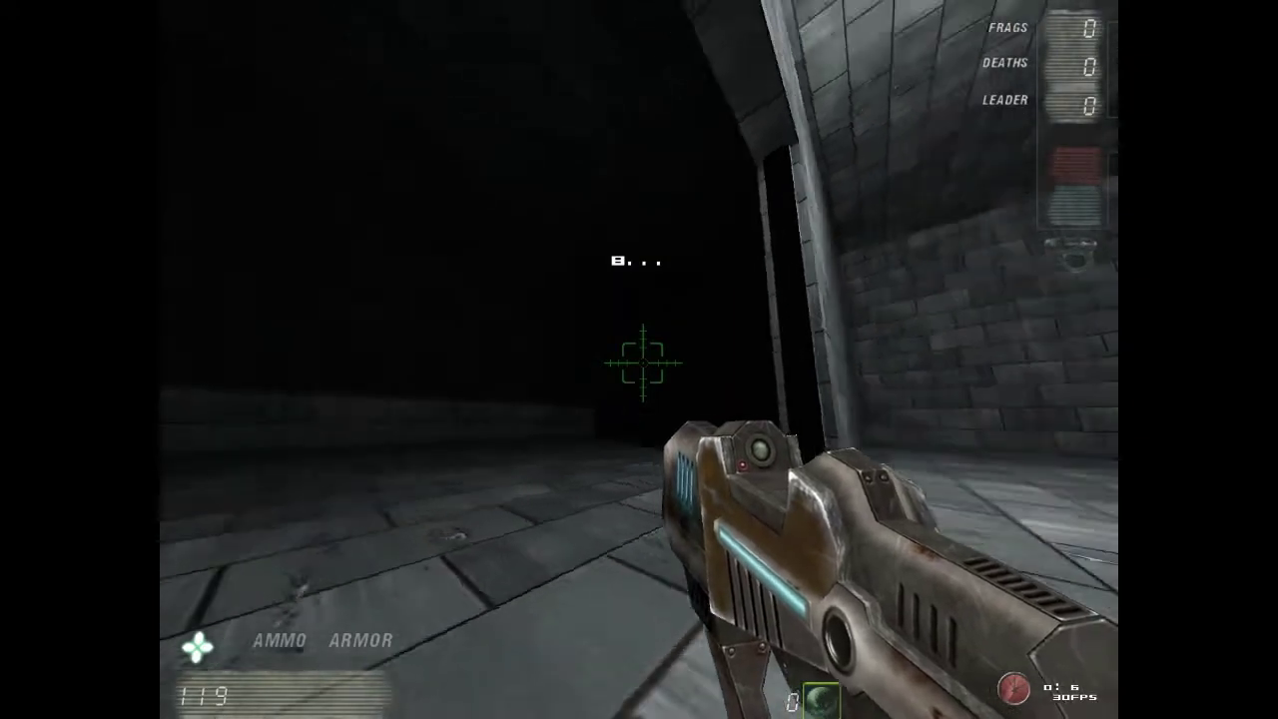
click(639, 359)
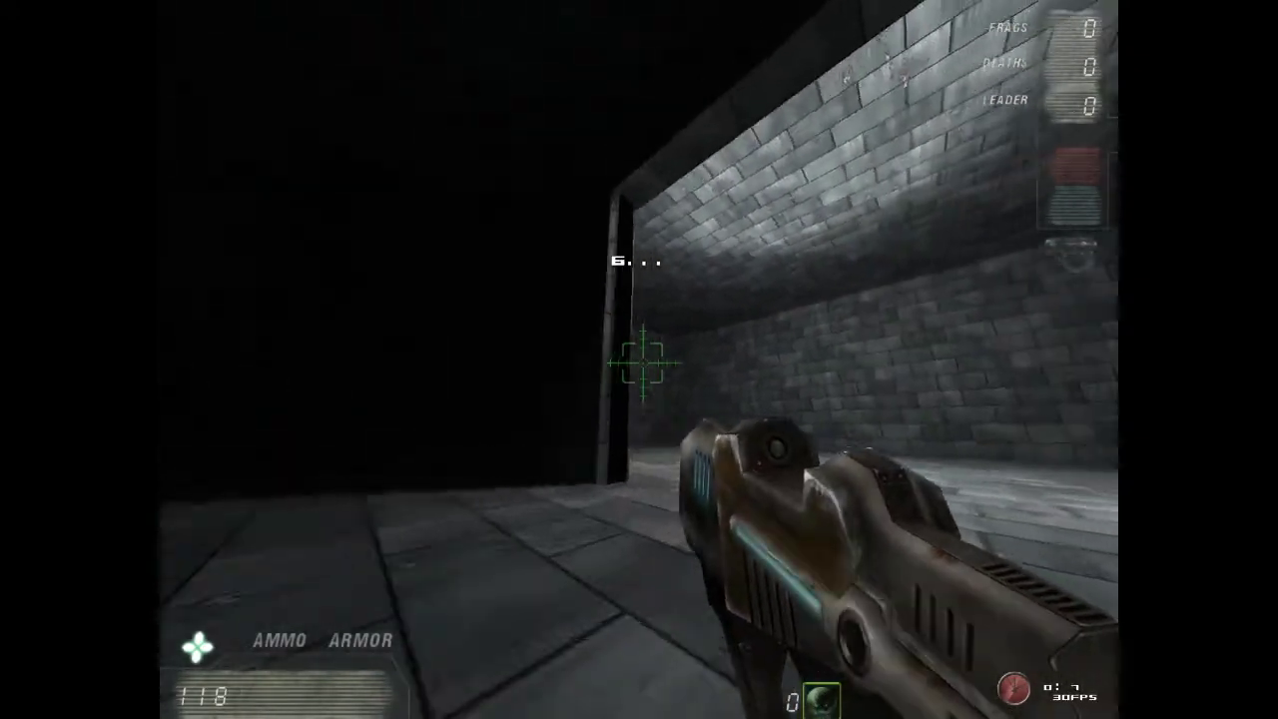
click(639, 359)
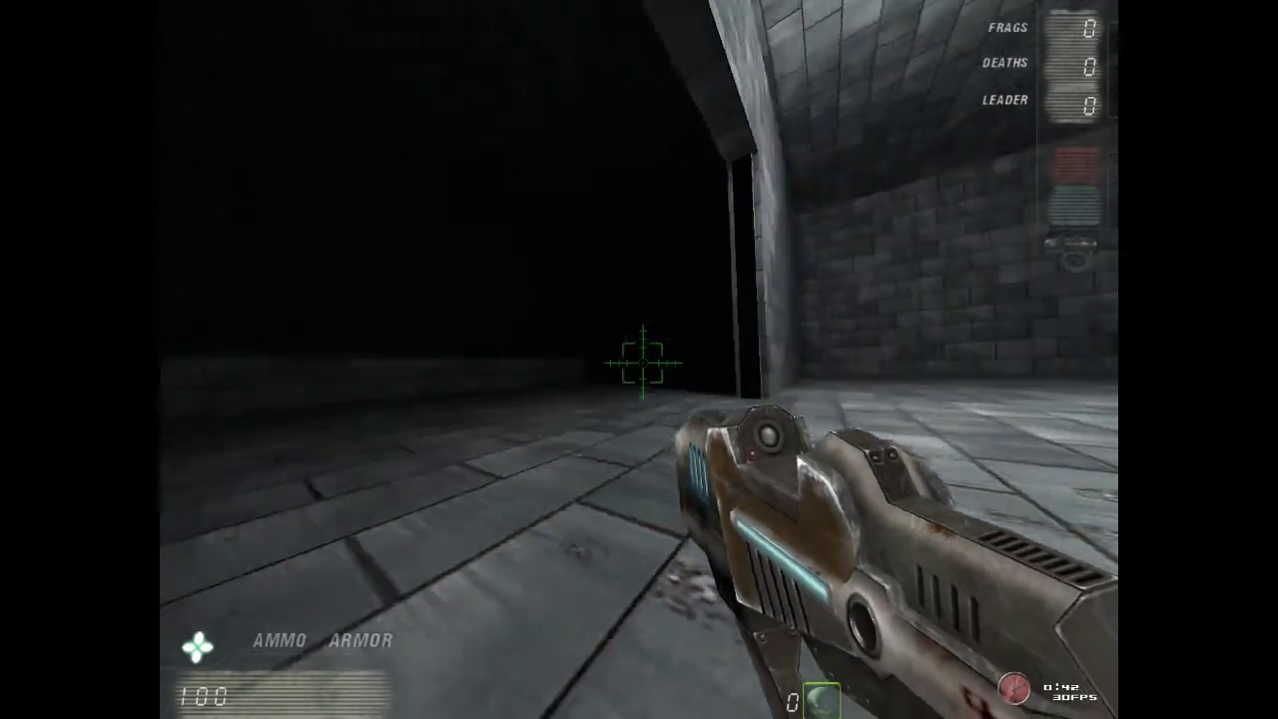
Walk out of and back to the doorway, and move away to observe the door's opening and closing.
key(s)
key(w)
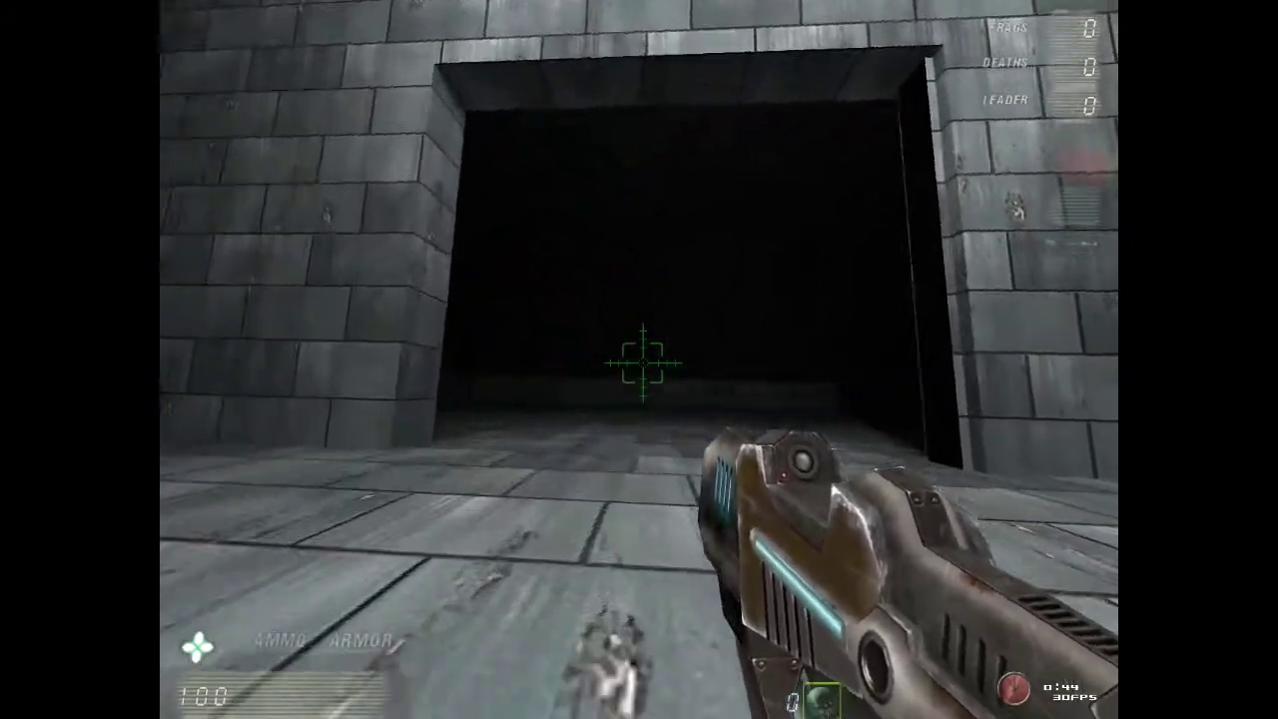
key(w)
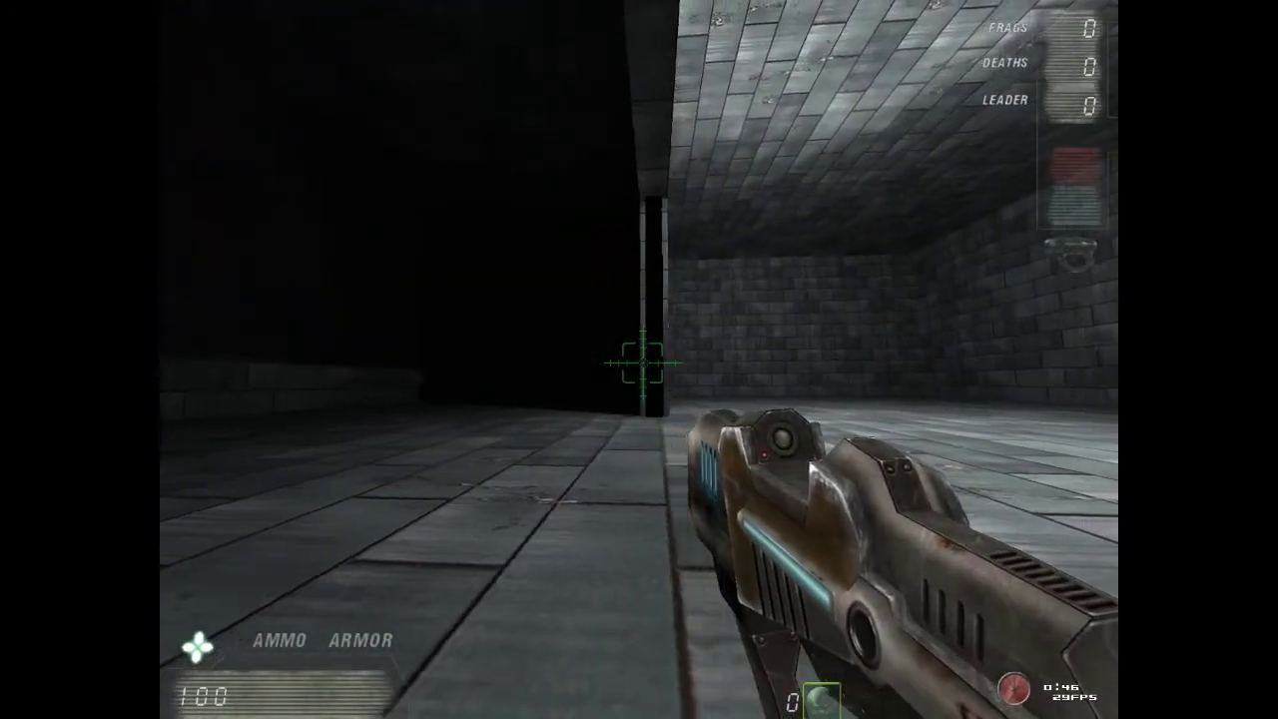
key(s)
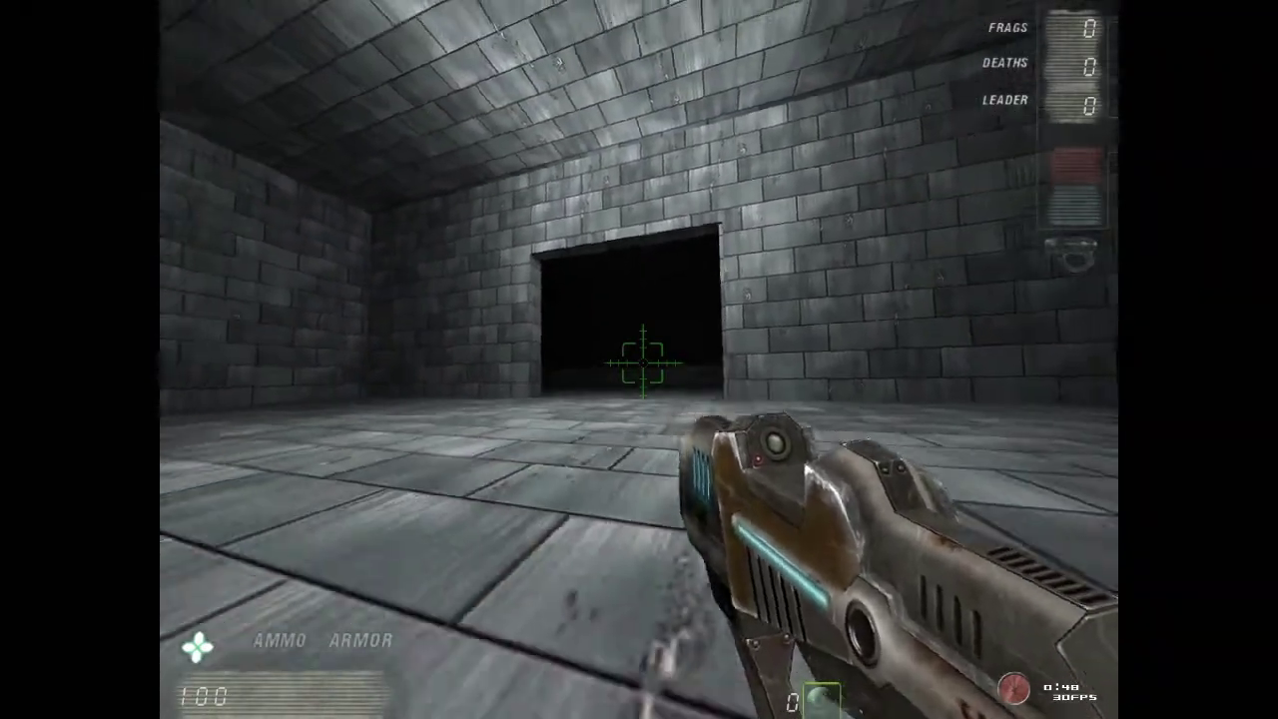
key(a)
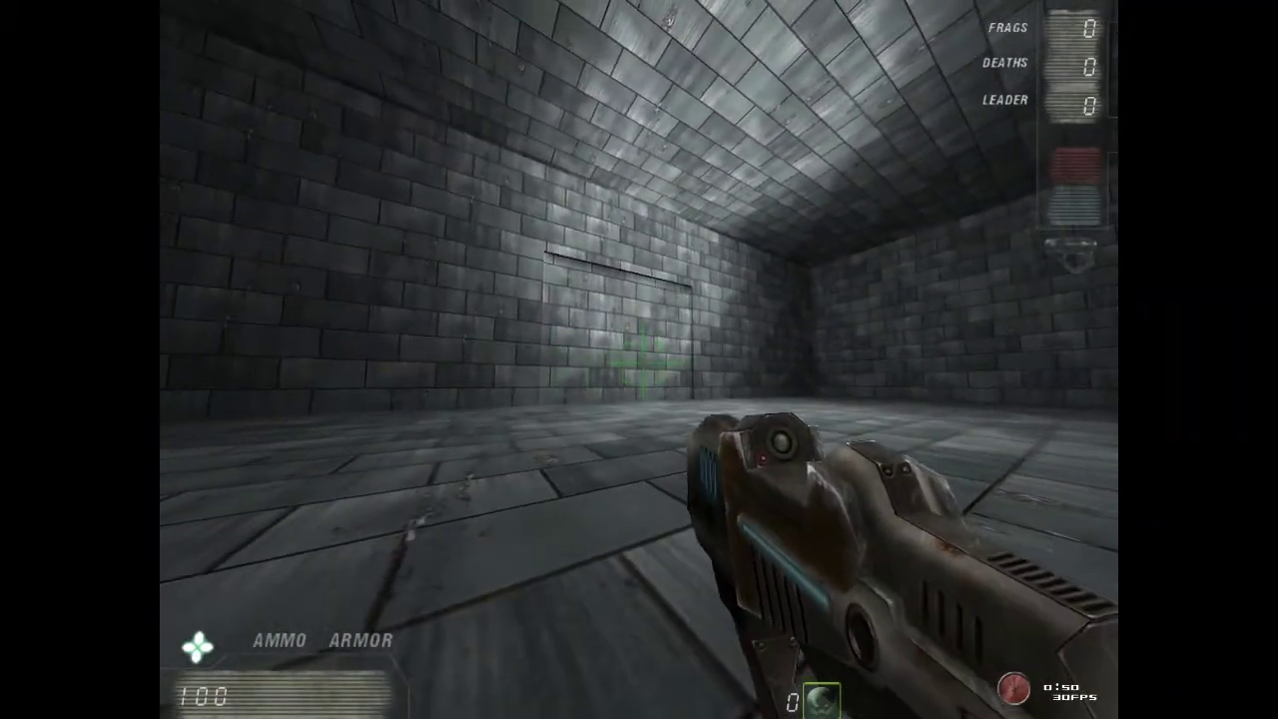
key(w)
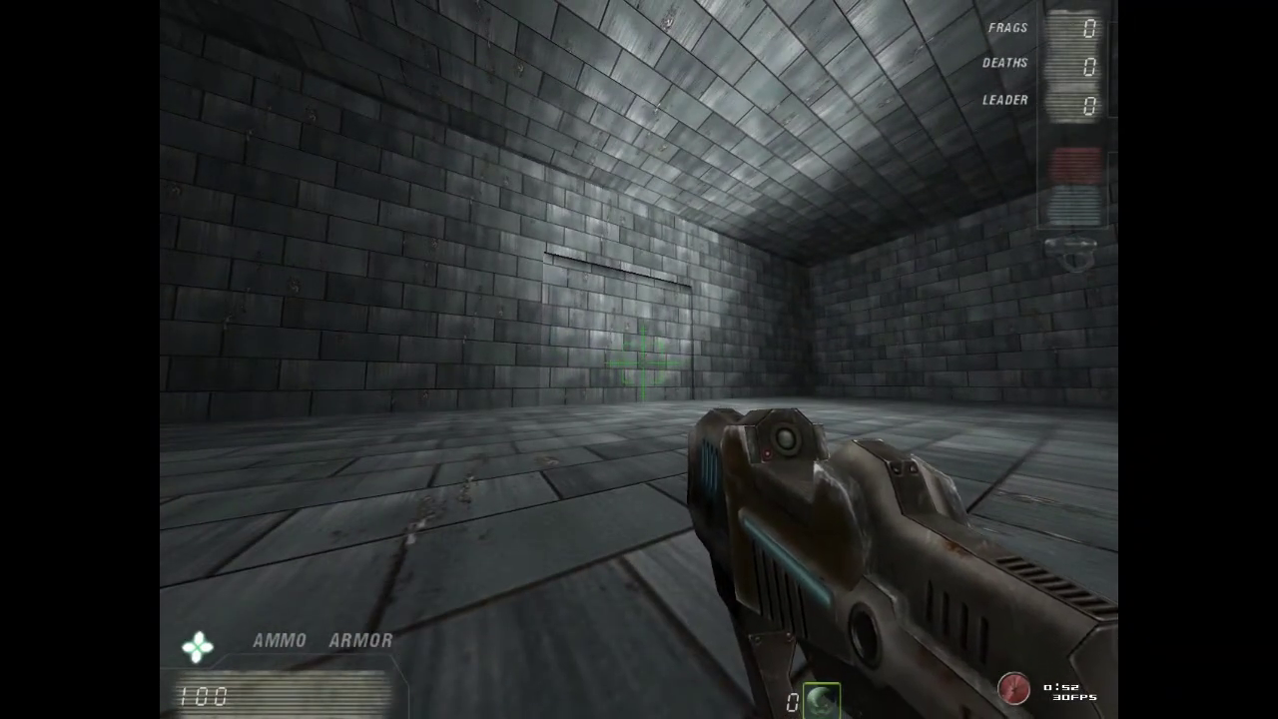